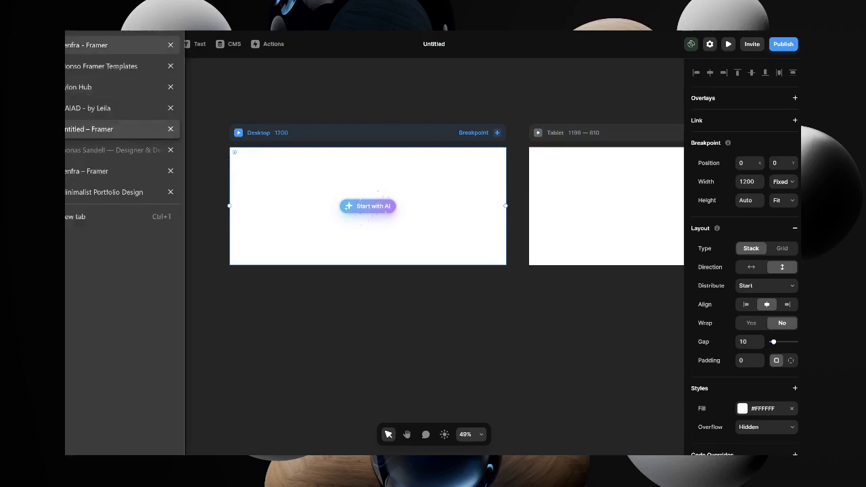
- Switch to the Benfra site and browse its profile and project cards at reduced zoom
left_click(109, 45)
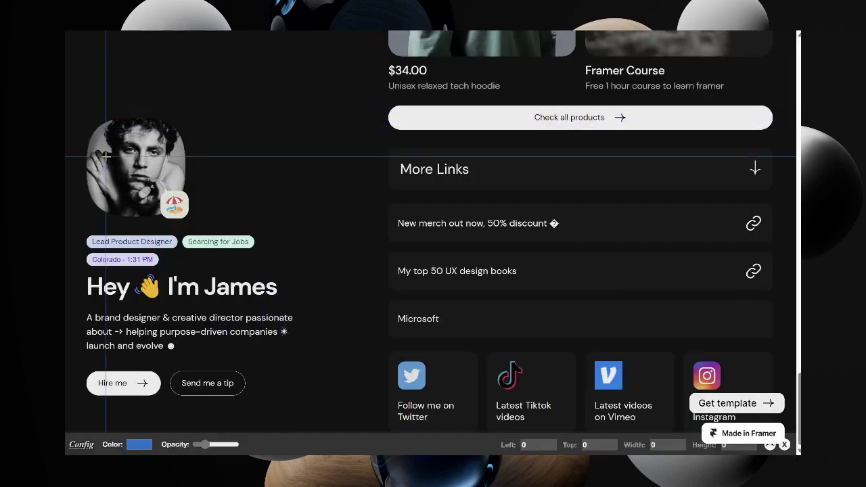
scroll(107, 157, "up", 5)
scroll(106, 156, "down", 10)
scroll(106, 156, "up", 5)
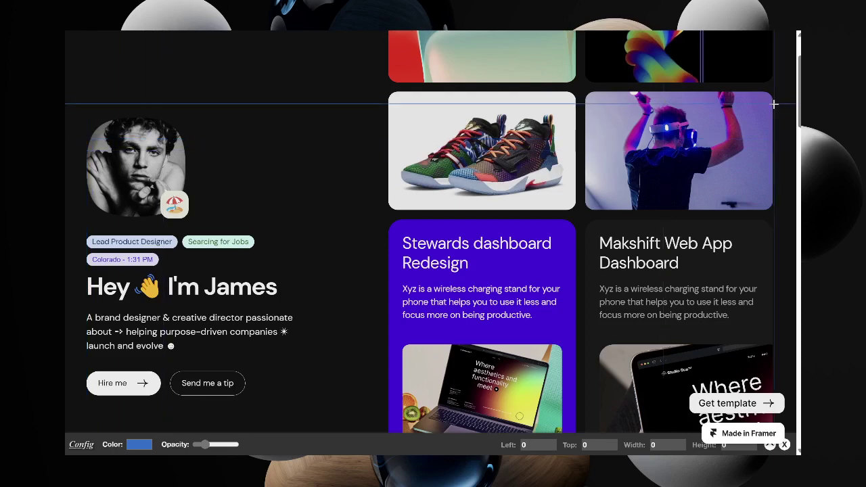
key("ctrl+minus")
key("ctrl+minus")
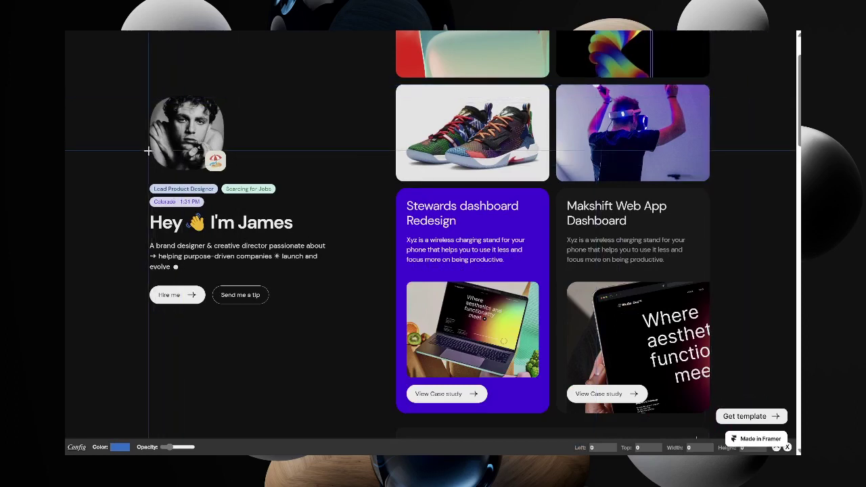
scroll(289, 170, "down", 2)
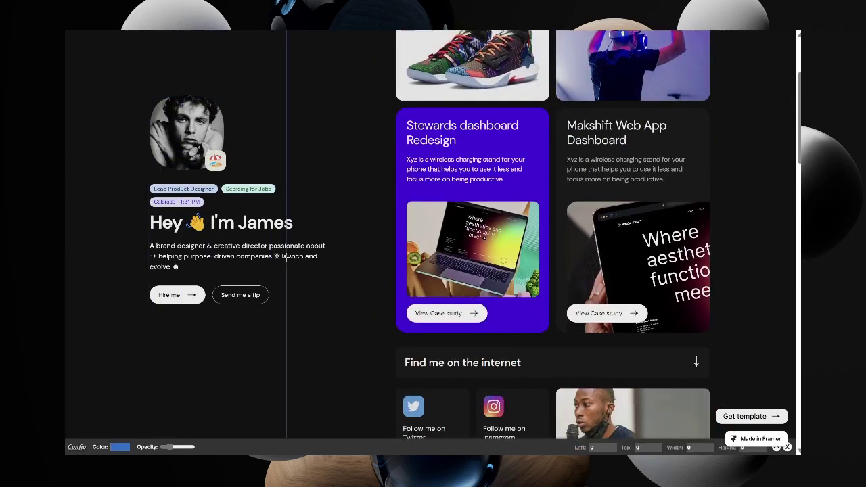
- Browse the NAIAD site's hero, About and Selected Projects, then return to the Untitled Framer project
mouse_move(102, 163)
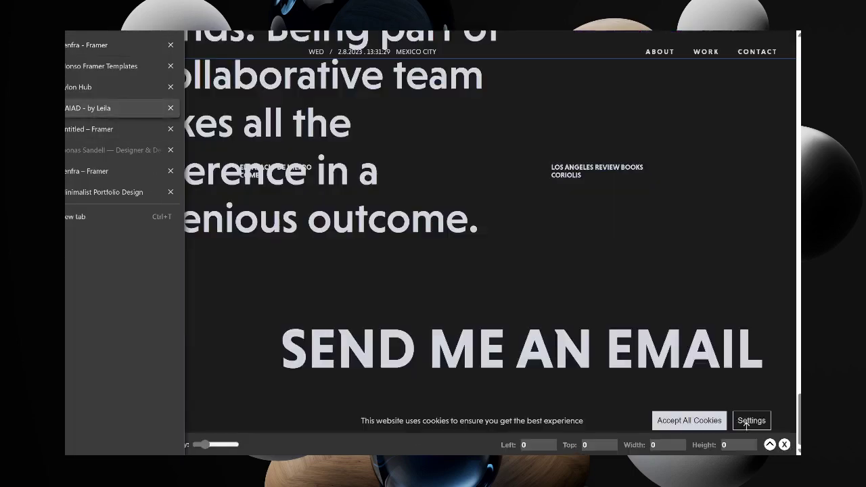
left_click(102, 108)
scroll(328, 146, "up", 2)
scroll(226, 182, "up", 15)
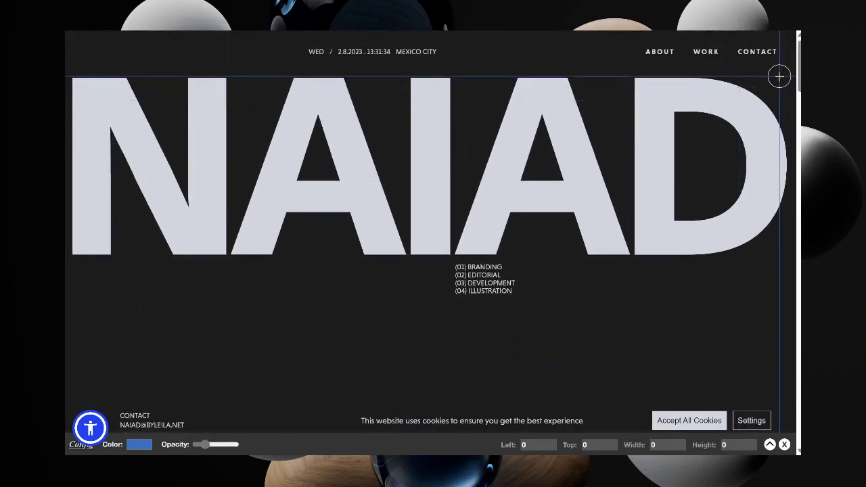
scroll(396, 192, "down", 5)
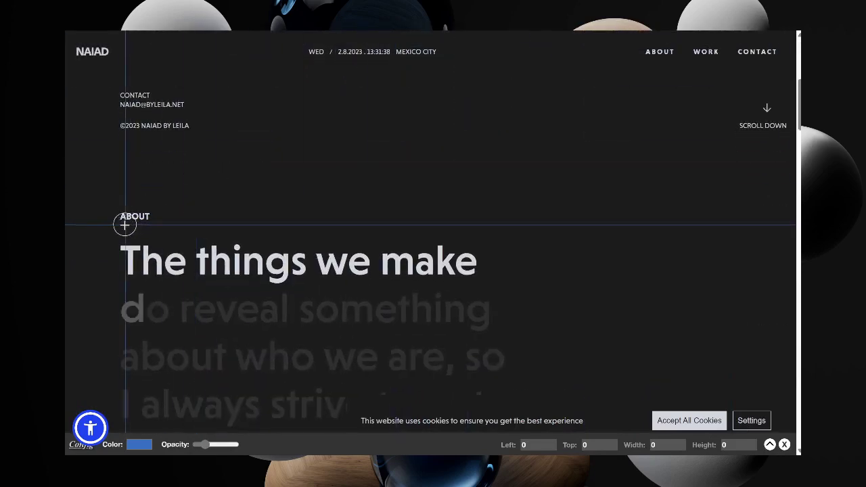
scroll(116, 224, "down", 4)
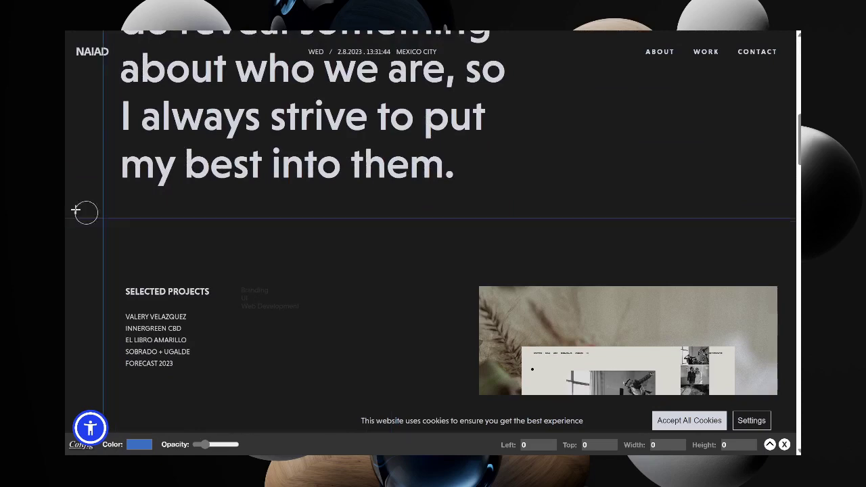
mouse_move(68, 171)
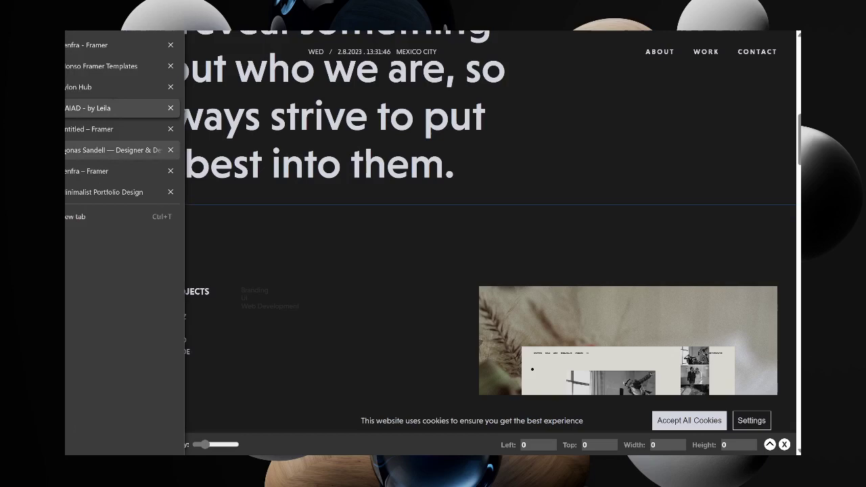
left_click(74, 130)
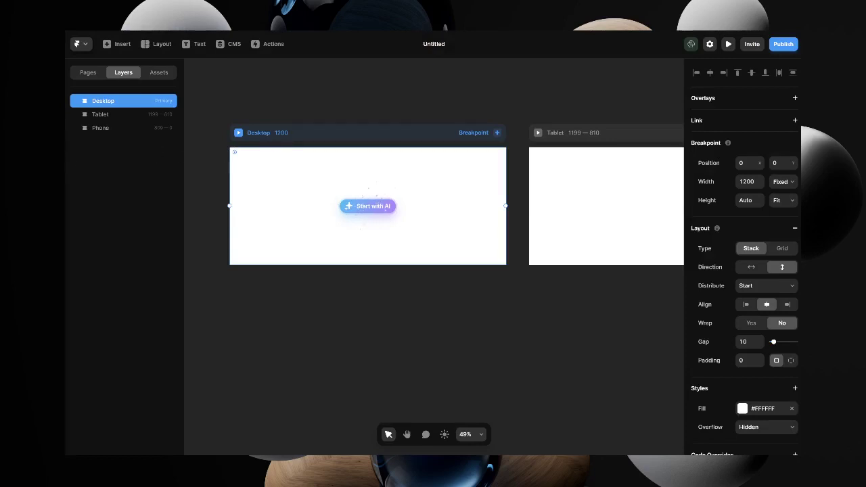
- Open the Benfra project and inspect page-wrapper and its 1280-max-width Container
left_click(136, 167)
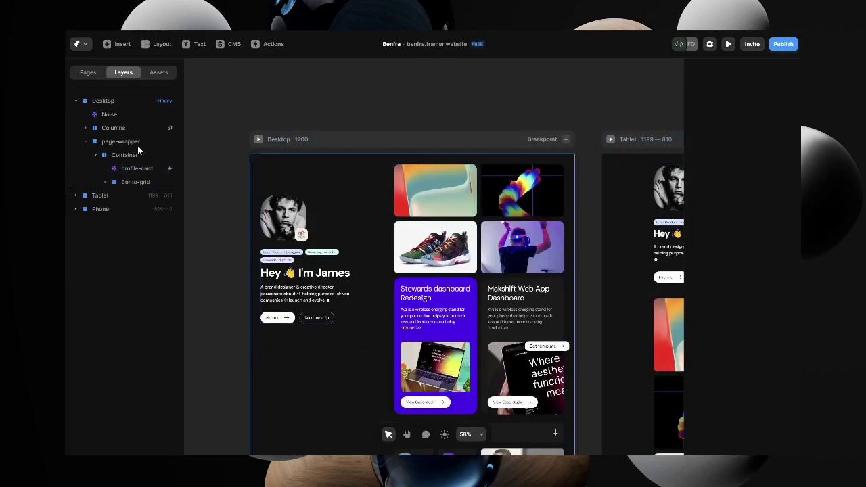
left_click(138, 145)
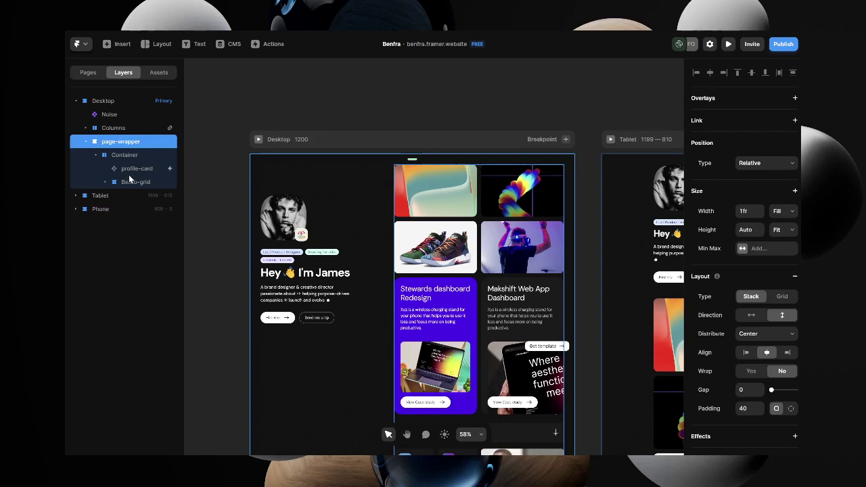
left_click(127, 157)
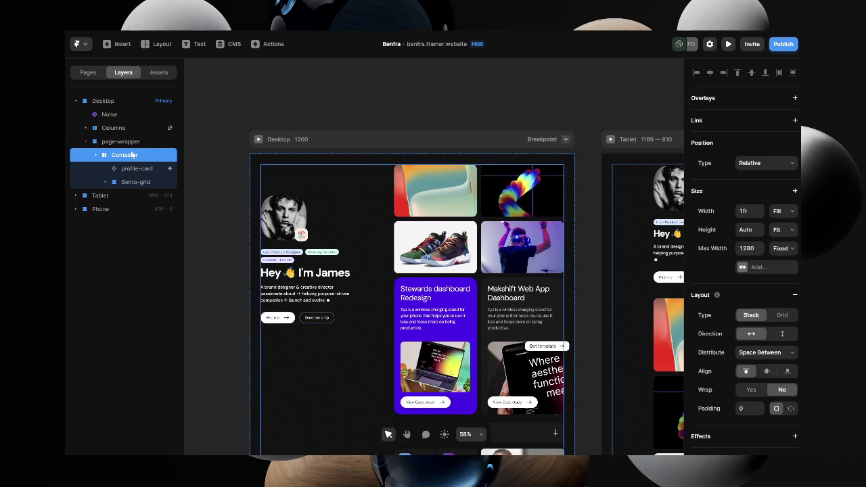
- Wrap the Container in a frame named 'Hero Section' and duplicate that frame
key("ctrl+alt+Return")
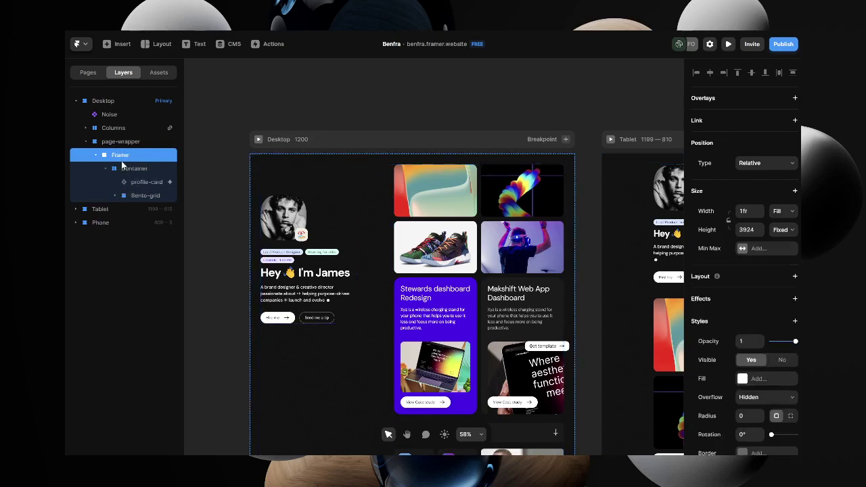
double_click(120, 156)
type("Sect")
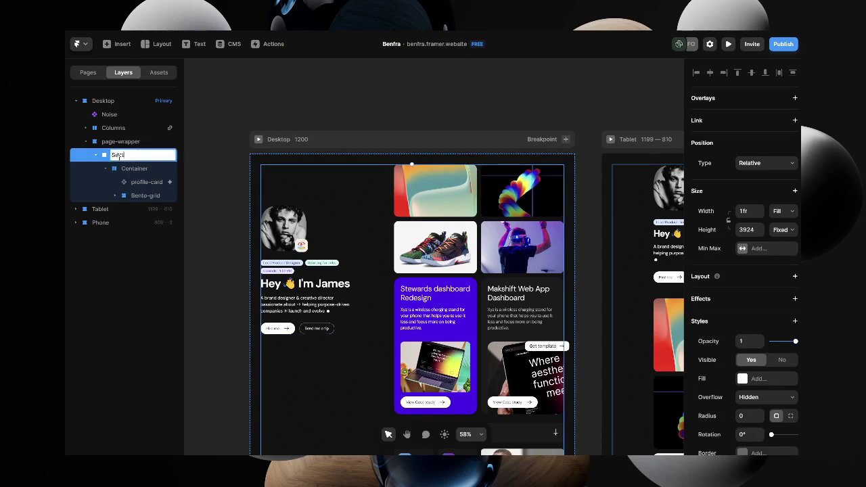
type("ions")
key("BackSpace")
key("BackSpace")
key("BackSpace")
key("BackSpace")
key("BackSpace")
key("BackSpace")
key("BackSpace")
key("BackSpace")
key("BackSpace")
type("Hero Section")
key("Return")
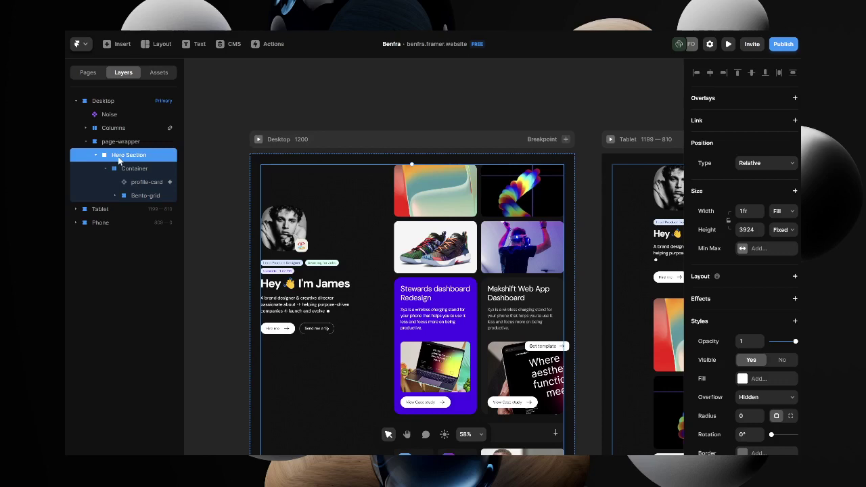
left_click(95, 156)
key("ctrl+d")
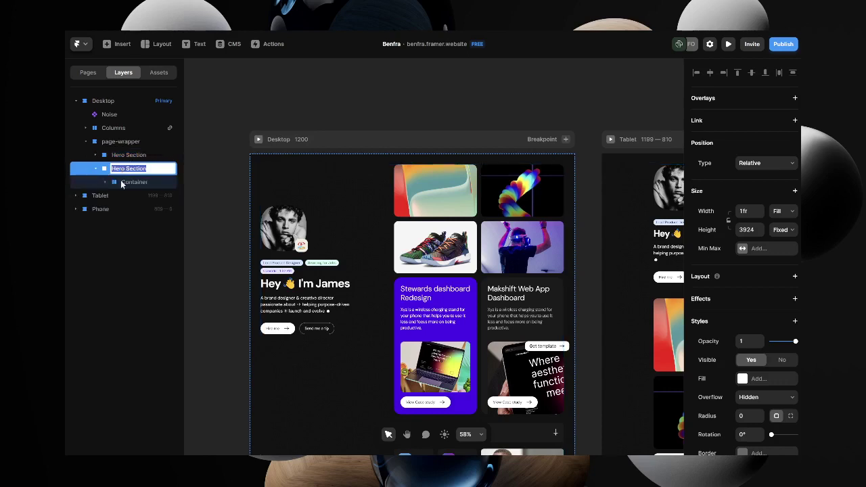
- Set the inner Container's width to 100% relative
left_click(122, 183)
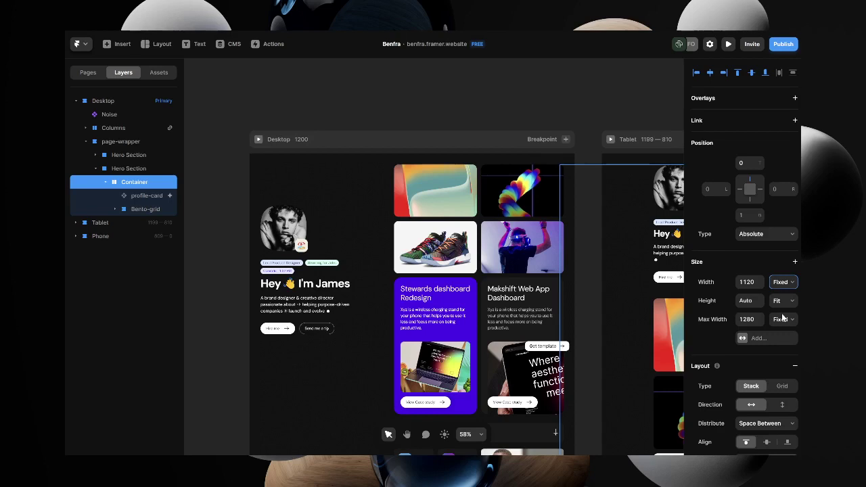
left_click(750, 285)
type("100%")
key("Return")
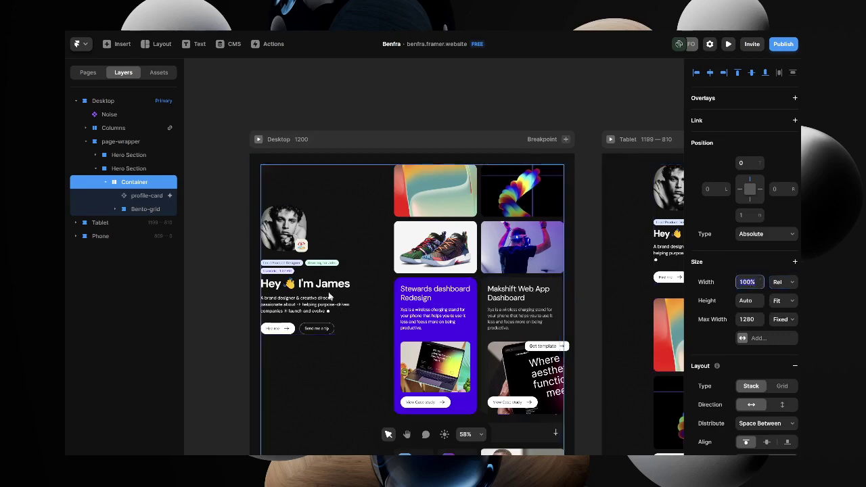
- Undo the Hero Section wrapping and recheck the page-wrapper and Container settings
key("ctrl+z")
key("ctrl+z")
key("ctrl+z")
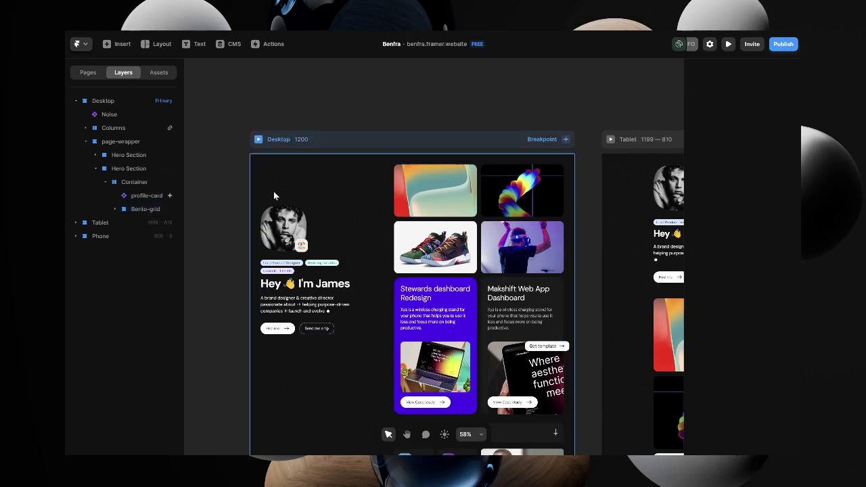
key("ctrl+shift+z")
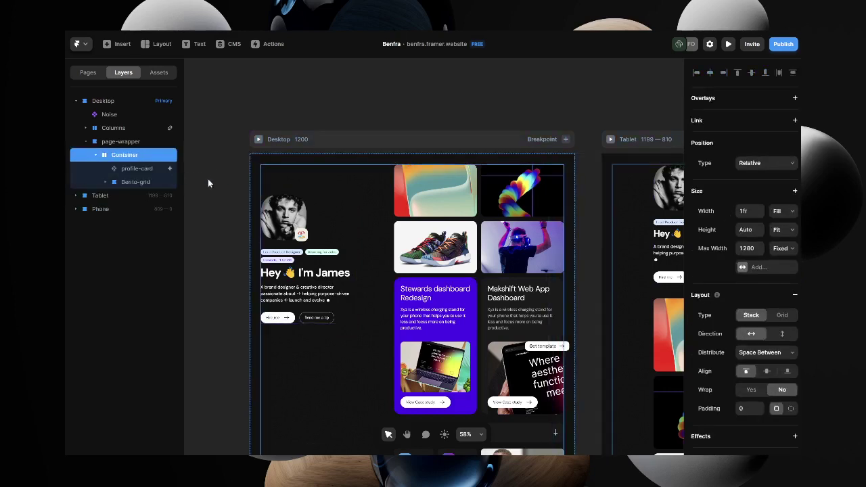
left_click(115, 142)
left_click(120, 155)
- Switch page-wrapper's 40 padding to per-side values and inspect Tablet's page-wrapper
left_click(114, 143)
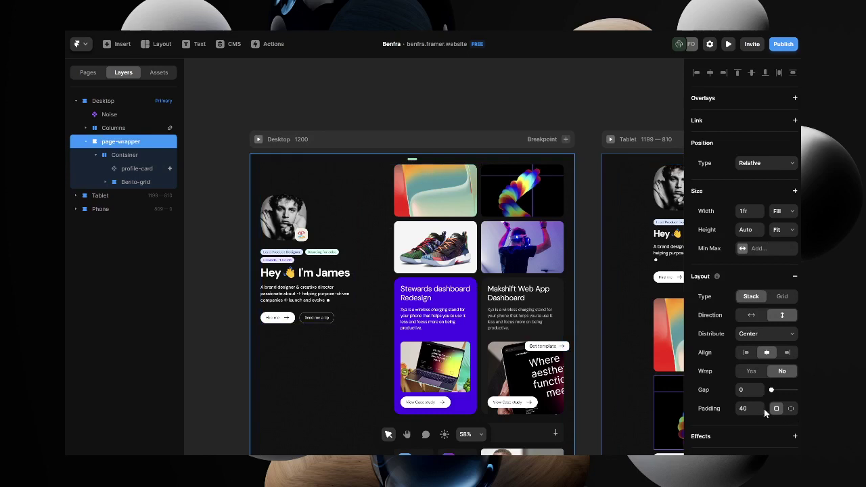
left_click(791, 410)
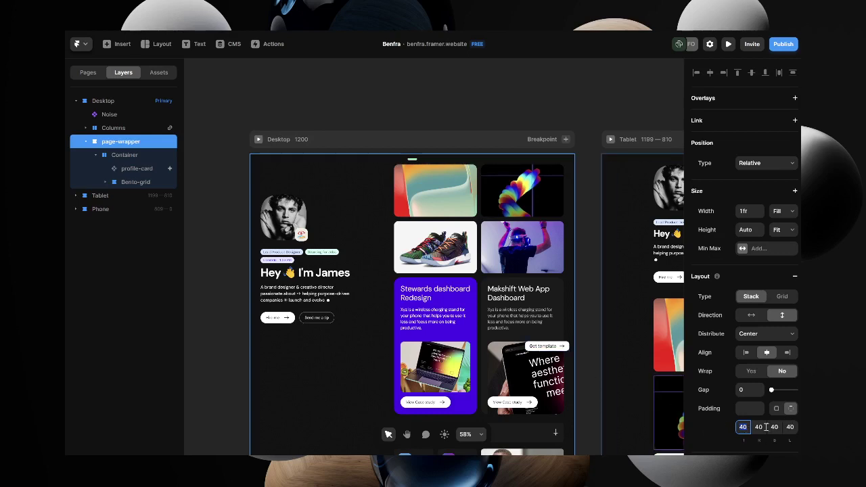
left_click(607, 258)
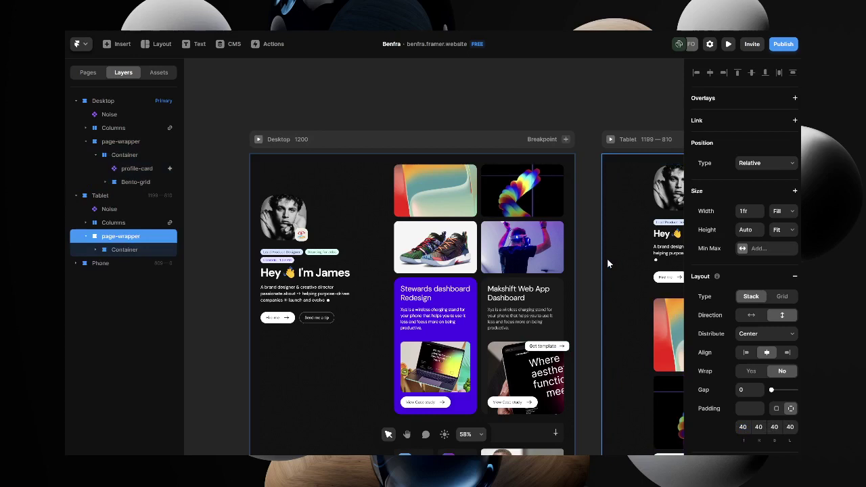
mouse_move(74, 105)
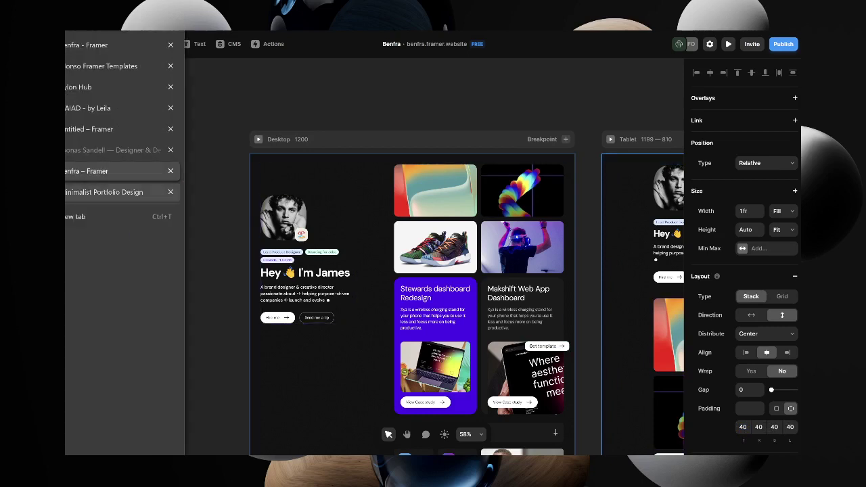
left_click(75, 127)
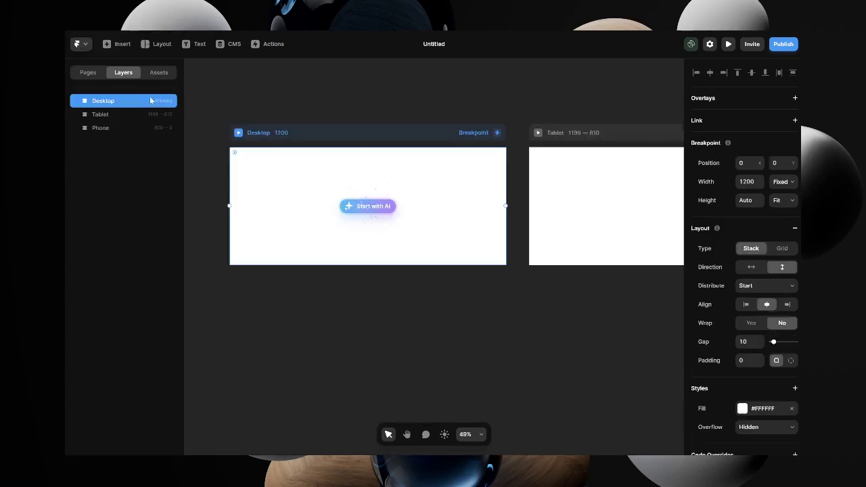
left_click(88, 72)
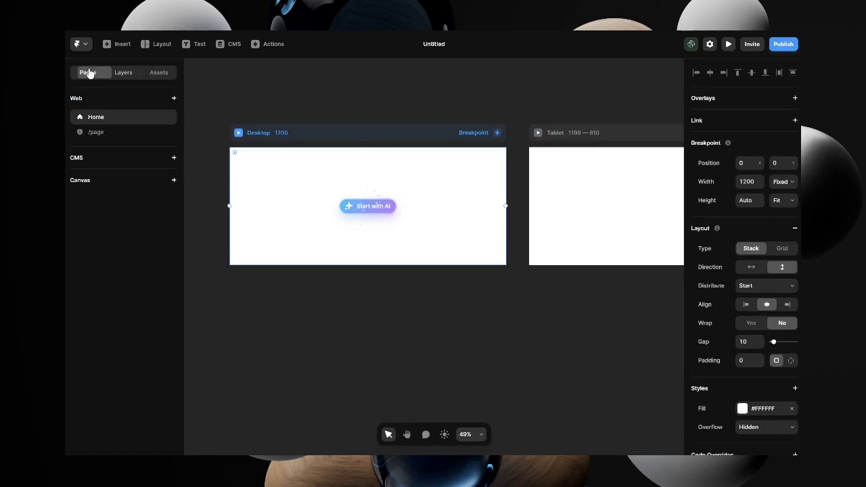
left_click(101, 132)
scroll(389, 196, "up", 3)
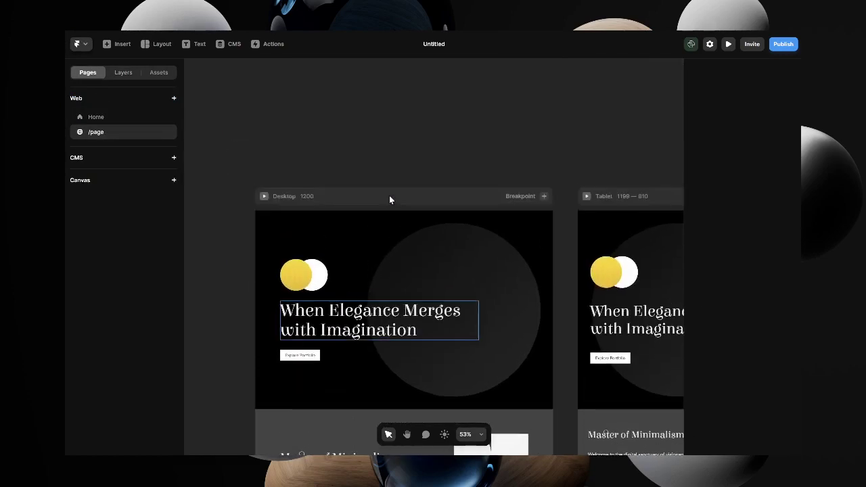
scroll(401, 151, "down", 3)
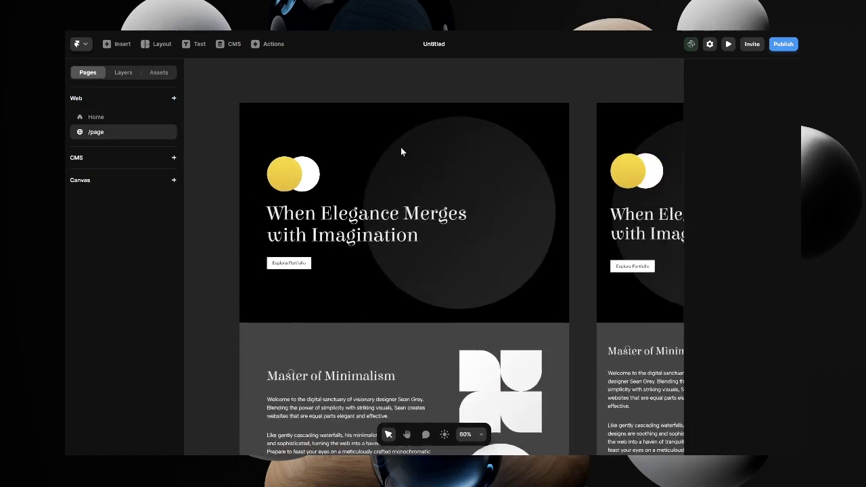
scroll(401, 147, "up", 2)
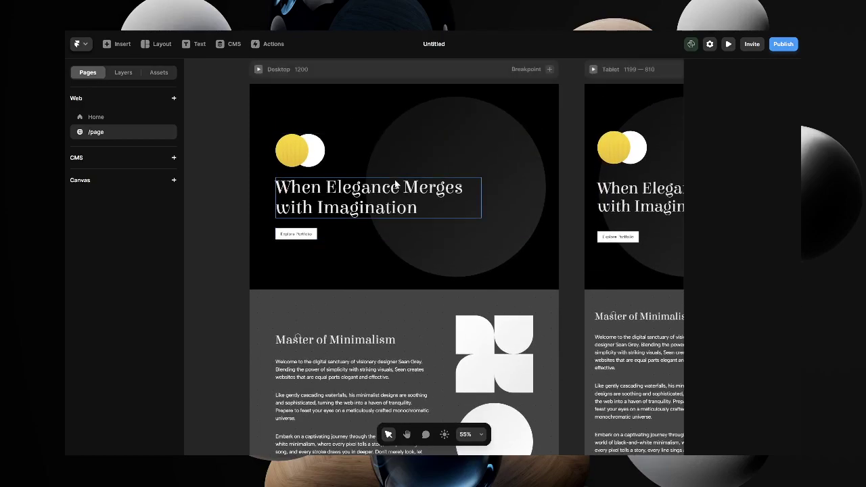
scroll(398, 266, "down", 8)
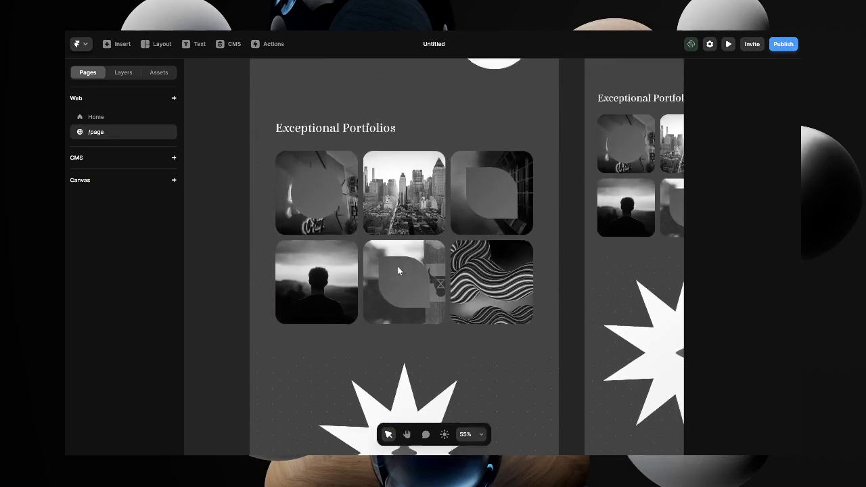
scroll(397, 266, "up", 3)
scroll(397, 266, "down", 8)
scroll(397, 266, "up", 7)
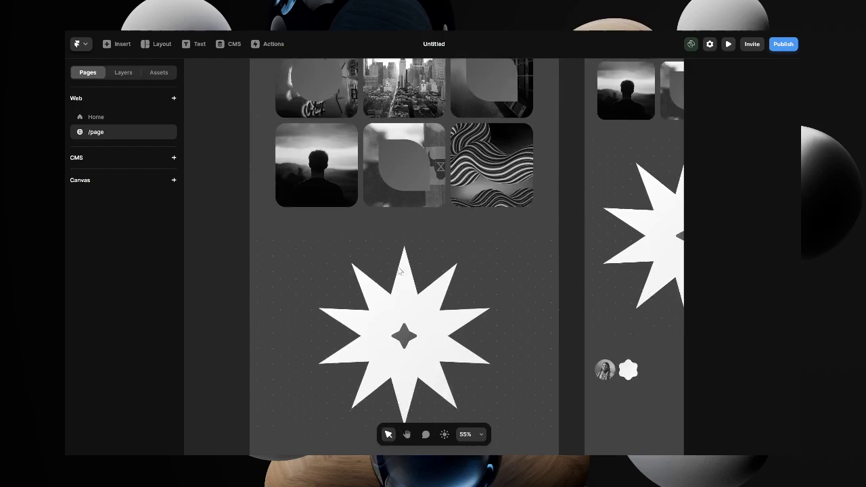
scroll(397, 266, "down", 3)
scroll(397, 266, "up", 8)
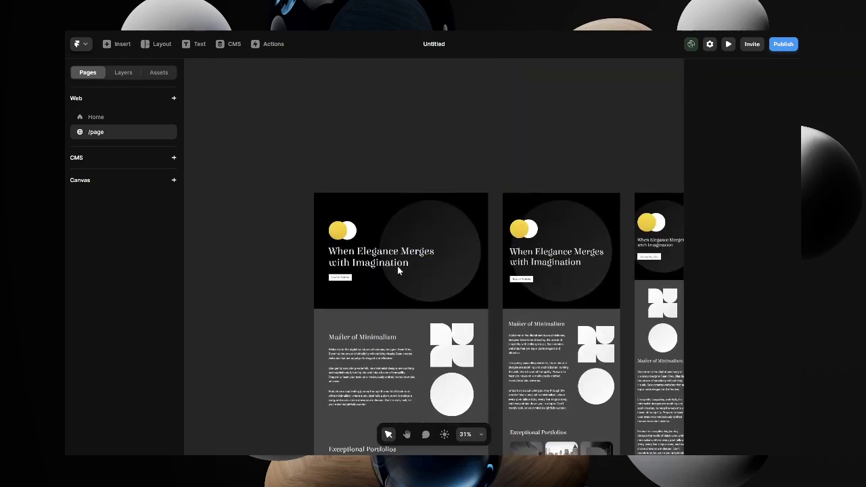
scroll(397, 265, "up", 2)
- Show the Layers tree with Hero collapsed and select the Footer layer
left_click(371, 288)
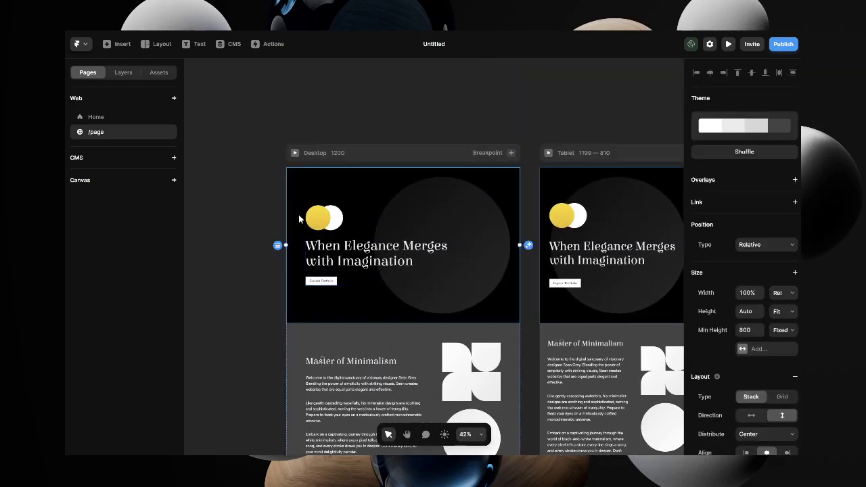
left_click(120, 74)
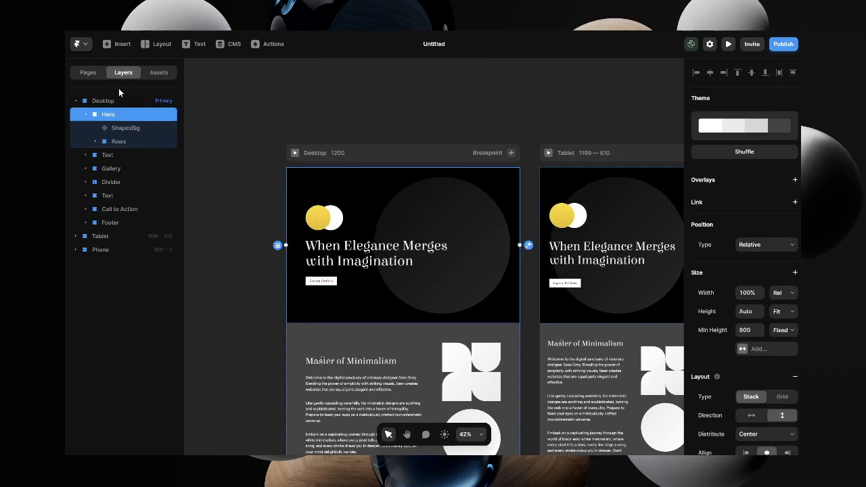
left_click(86, 115)
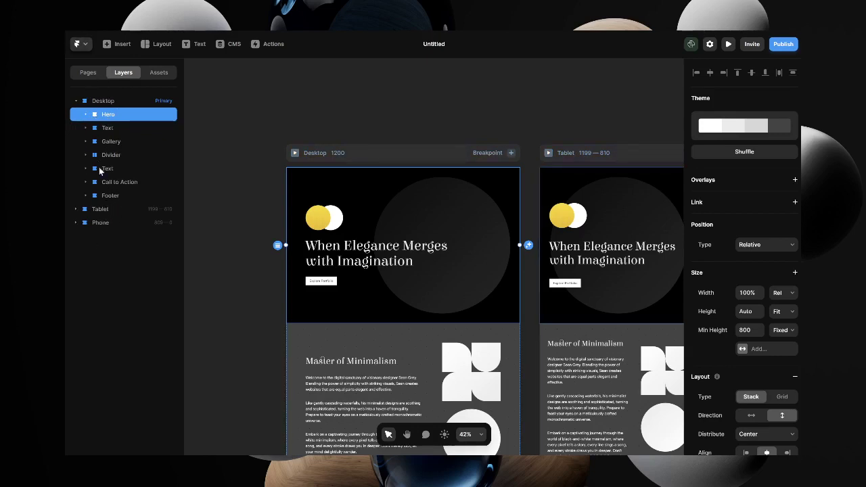
left_click(110, 196)
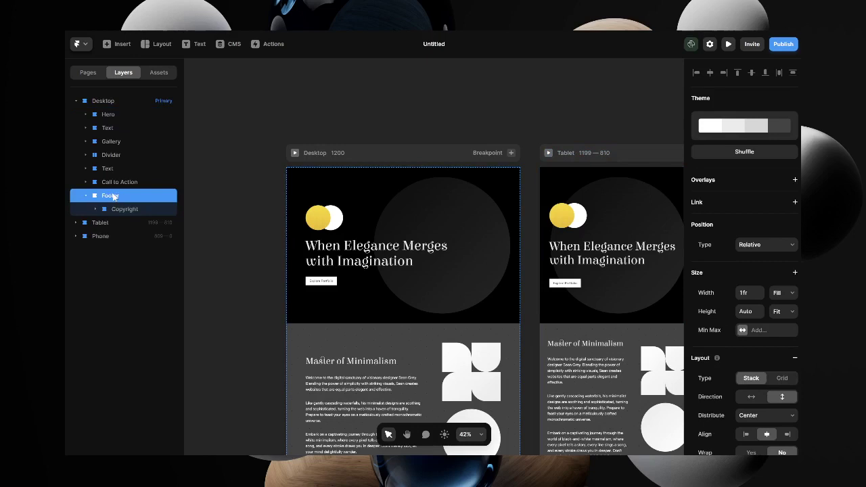
- Wrap the sections from Hero to Footer in a new parent named 'Page-wrapper'
left_click(104, 119, "shift")
key("ctrl+alt+g")
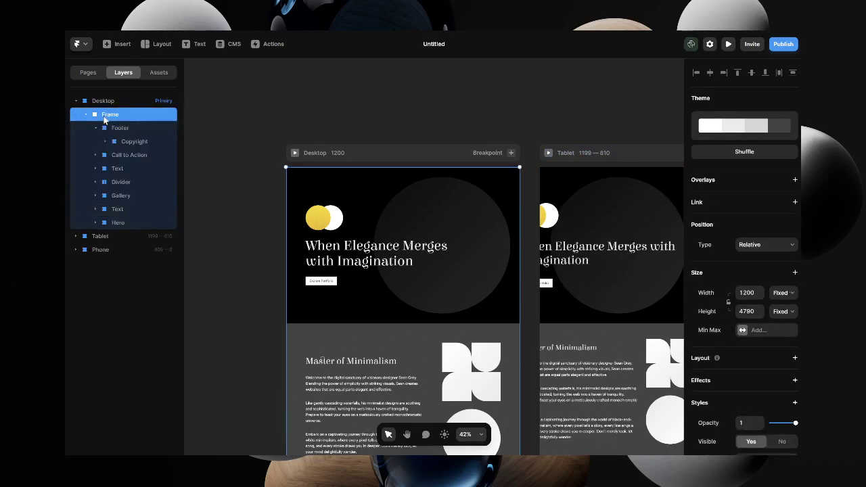
double_click(106, 115)
type("Stac")
key("BackSpace")
key("BackSpace")
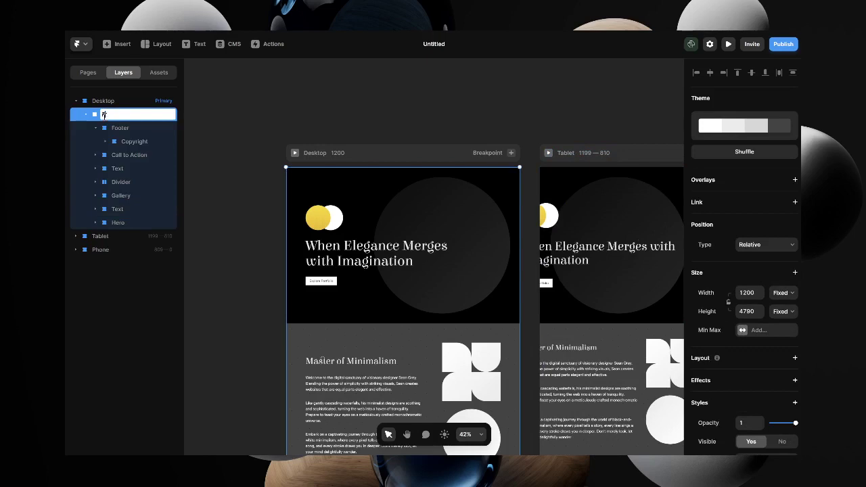
type("y")
key("ctrl+a")
key("BackSpace")
type("Page-wrapper")
key("Return")
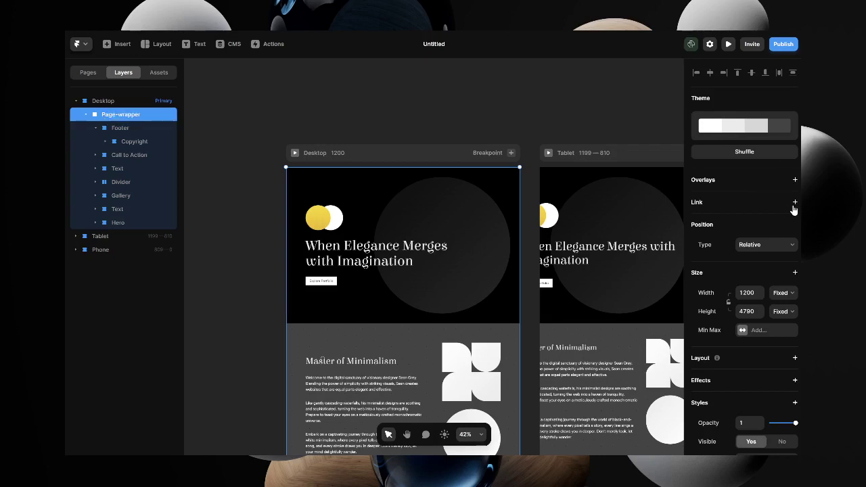
- Give Page-wrapper Fill width and a stack layout with 0 gap
left_click(778, 320)
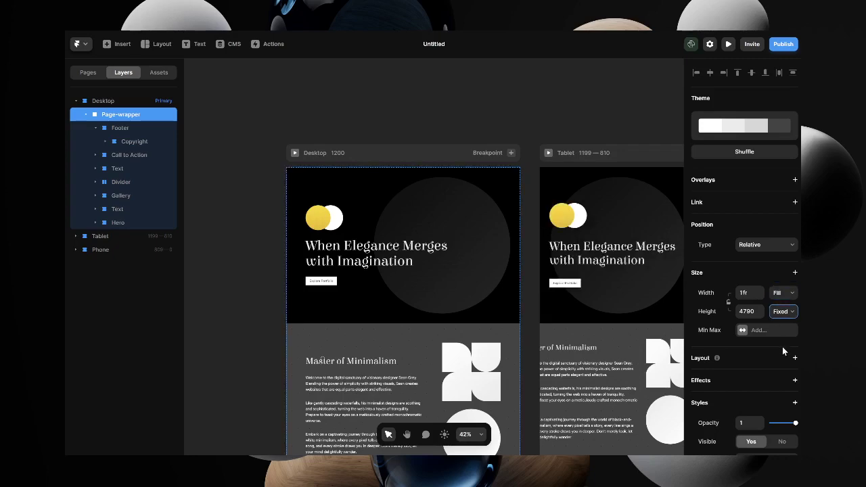
left_click(784, 353)
scroll(502, 276, "down", 4)
scroll(502, 276, "up", 2)
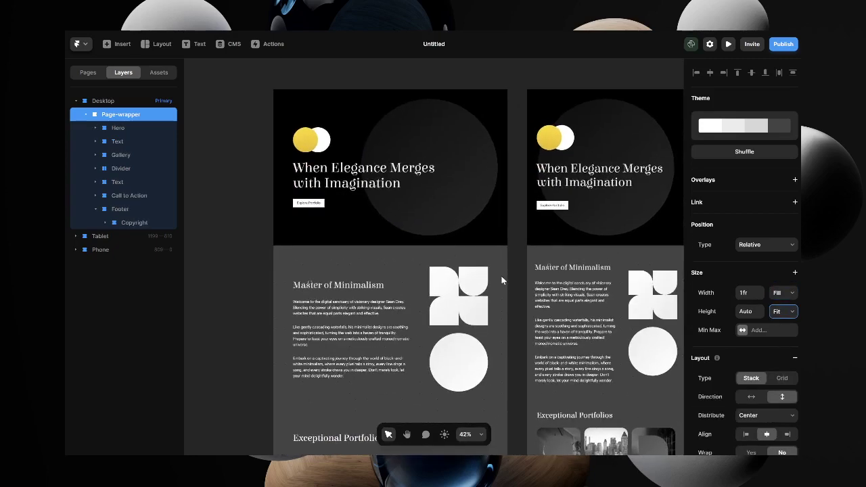
scroll(744, 304, "down", 3)
left_click(744, 371)
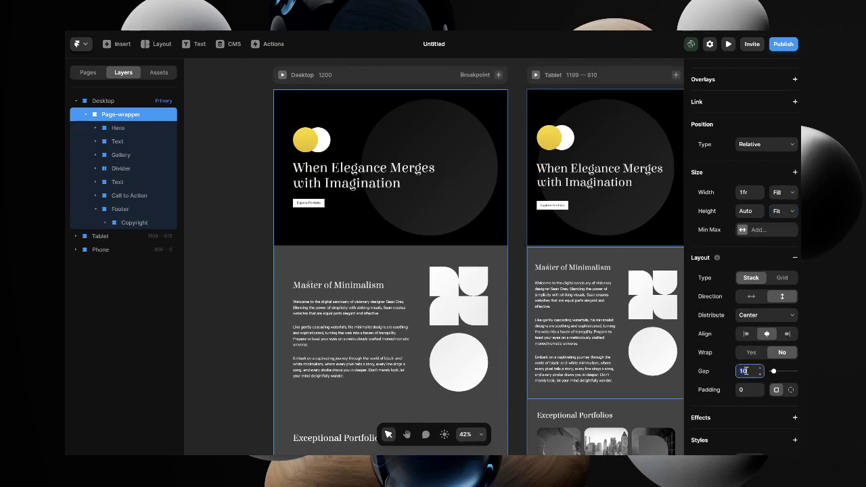
type("0")
key("Return")
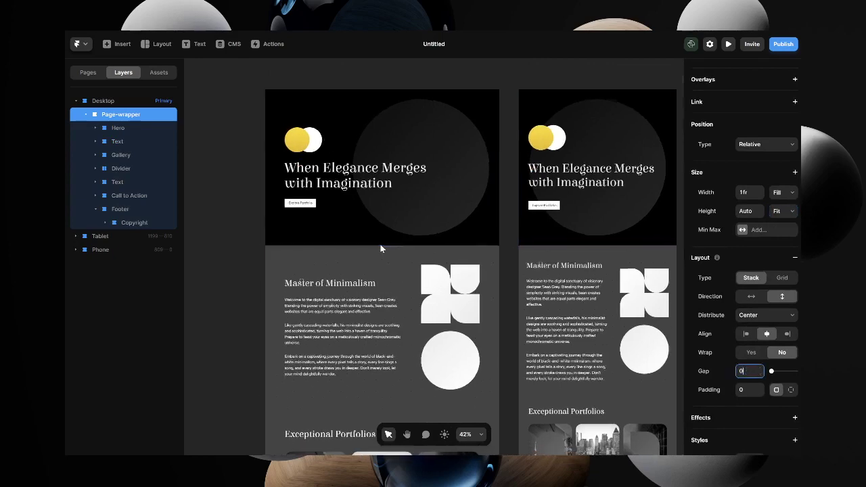
scroll(368, 206, "up", 2)
- Expand the Hero layer and inspect ShapesBig and the Rows layer's max width
left_click(348, 130)
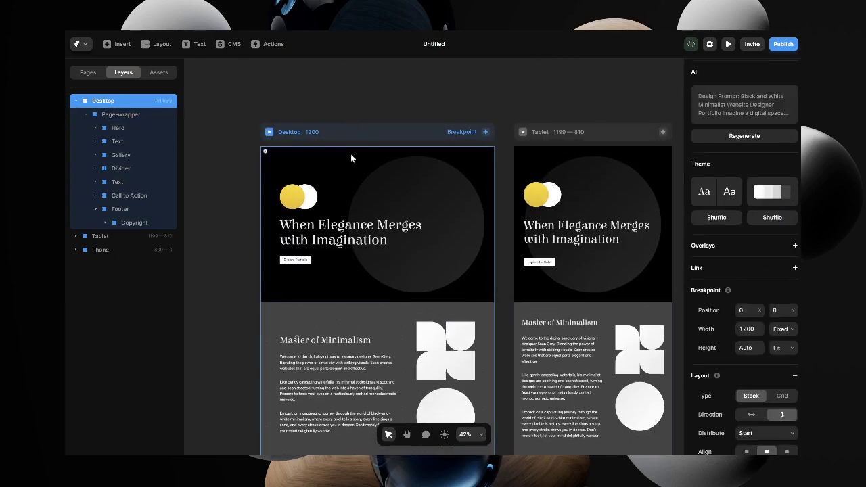
left_click(114, 128)
left_click(96, 128)
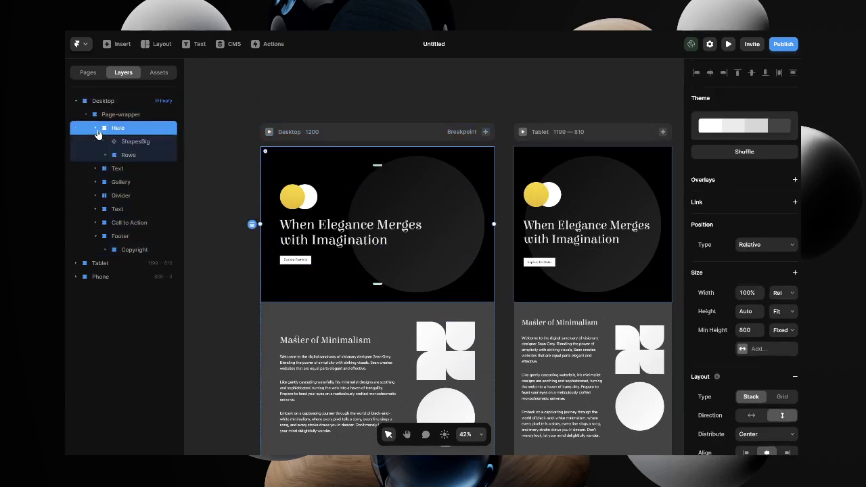
left_click(144, 142)
left_click(123, 155)
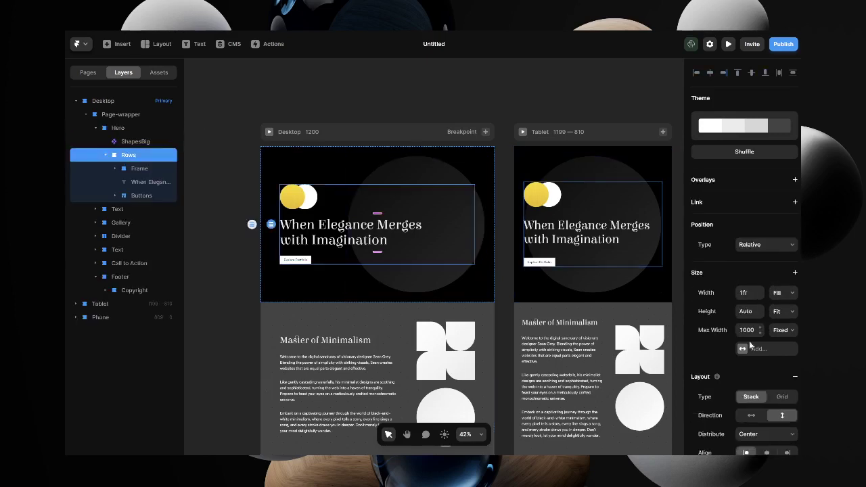
- Stretch the Desktop breakpoint to 2475 wide and scroll through the page
left_click(348, 129)
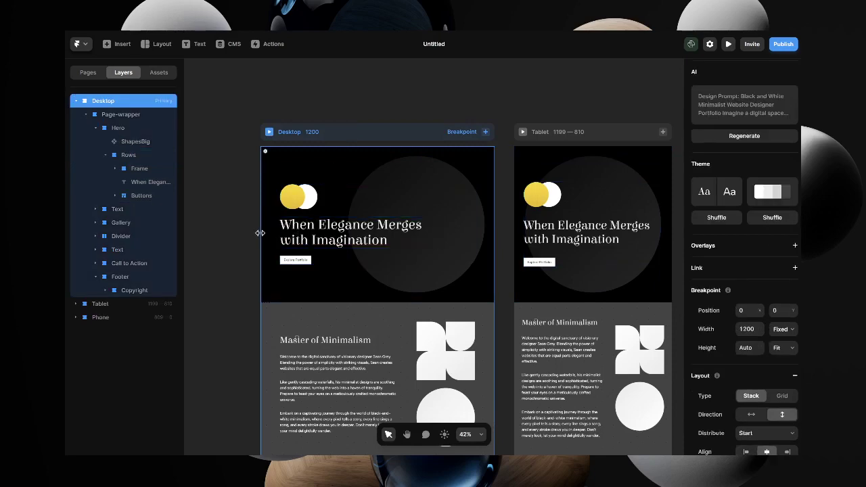
left_click_drag(261, 233, 223, 238)
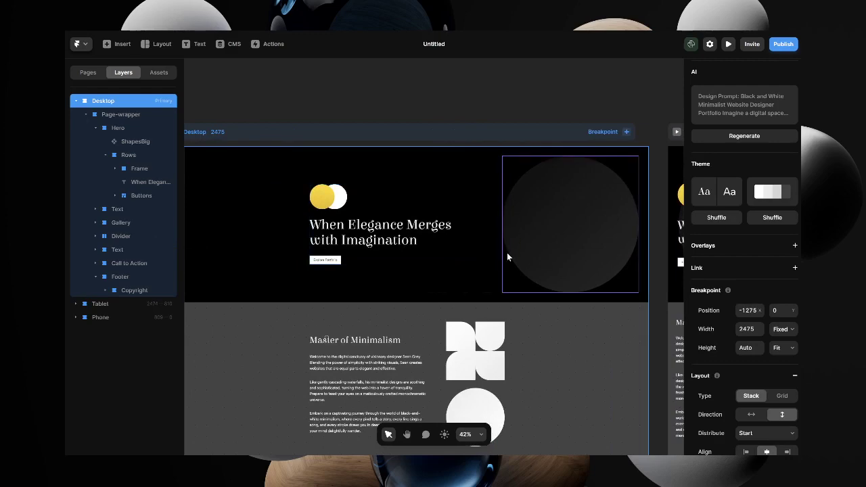
scroll(507, 256, "right", 2)
scroll(507, 256, "down", 5)
scroll(507, 257, "down", 4)
scroll(506, 257, "up", 3)
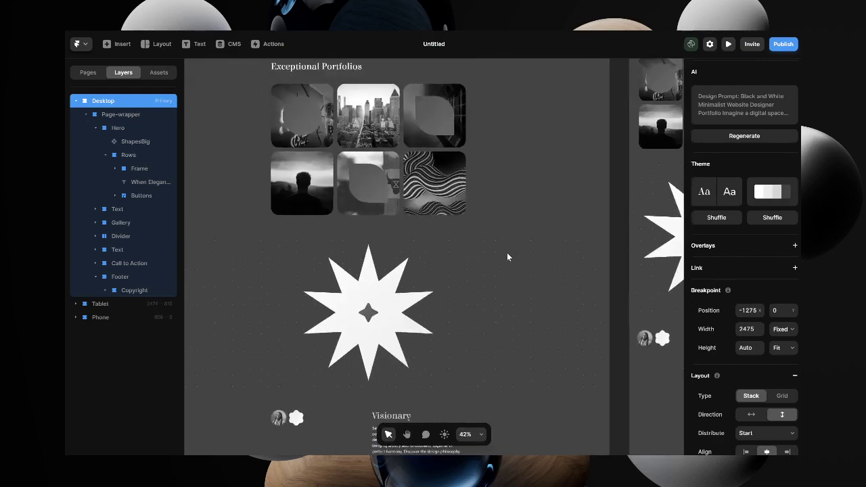
scroll(507, 256, "down", 5)
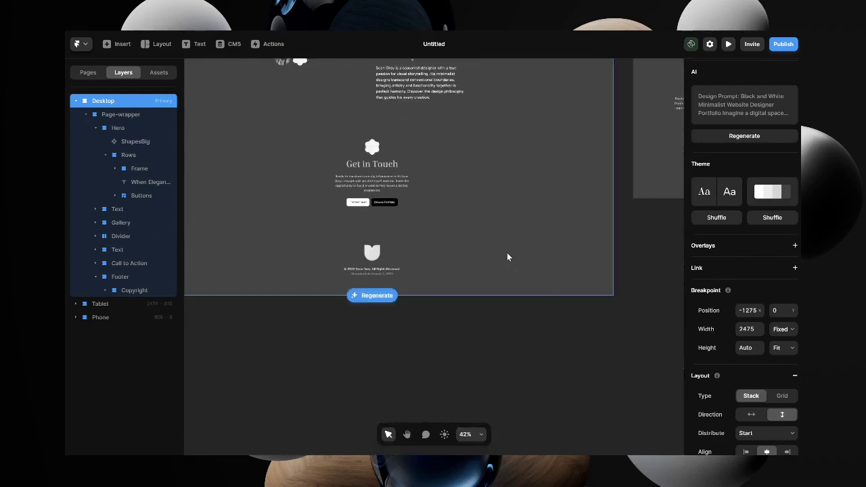
scroll(508, 257, "up", 10)
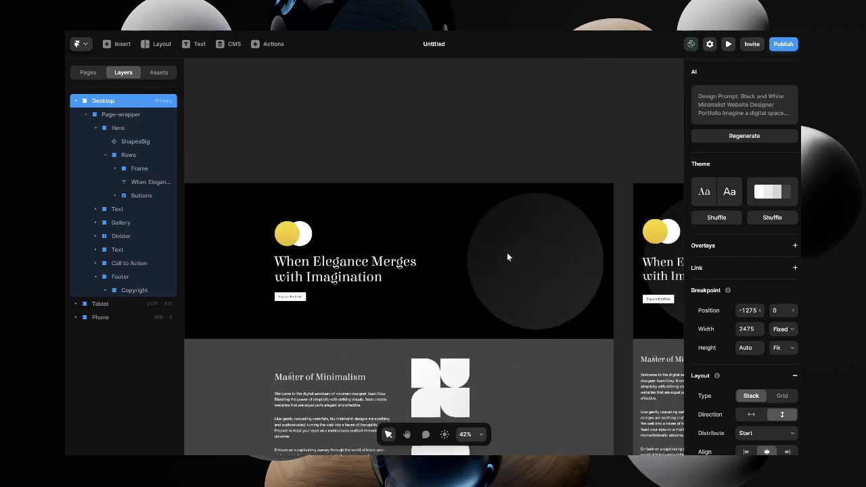
- Wrap the hero's ShapesBig and Rows in a new frame named 'Container'
left_click(127, 156)
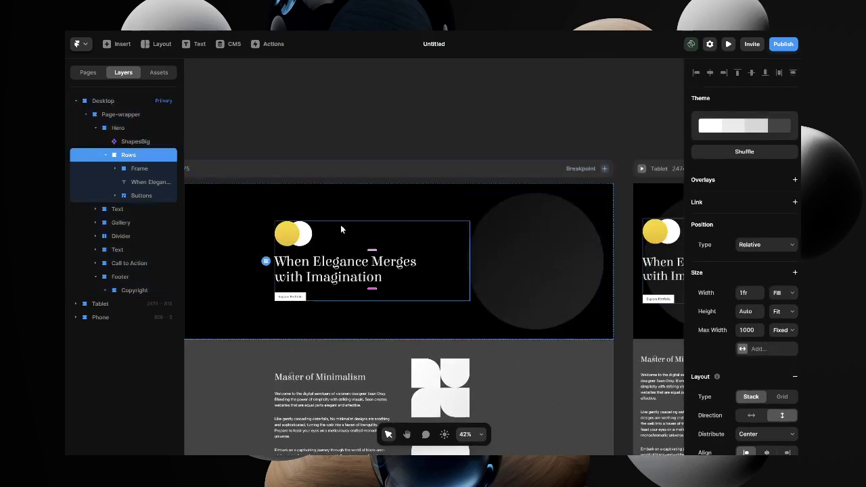
left_click(127, 142, "shift")
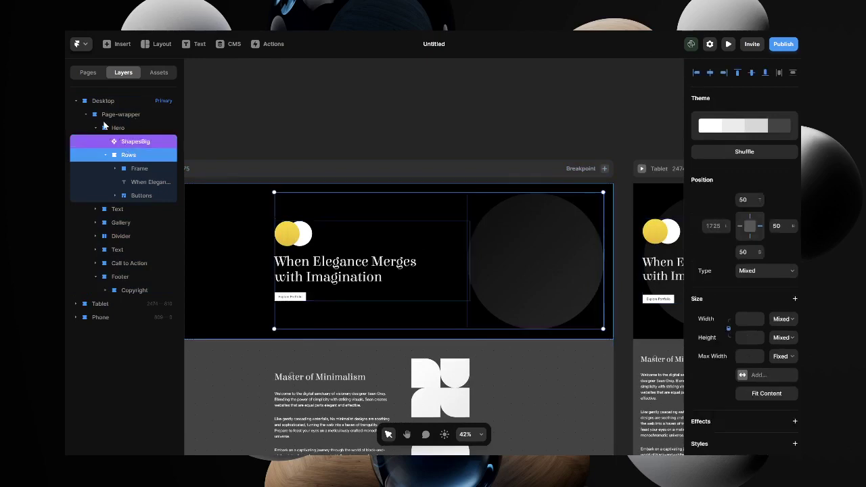
left_click(111, 128)
left_click(132, 144)
left_click(129, 155, "shift")
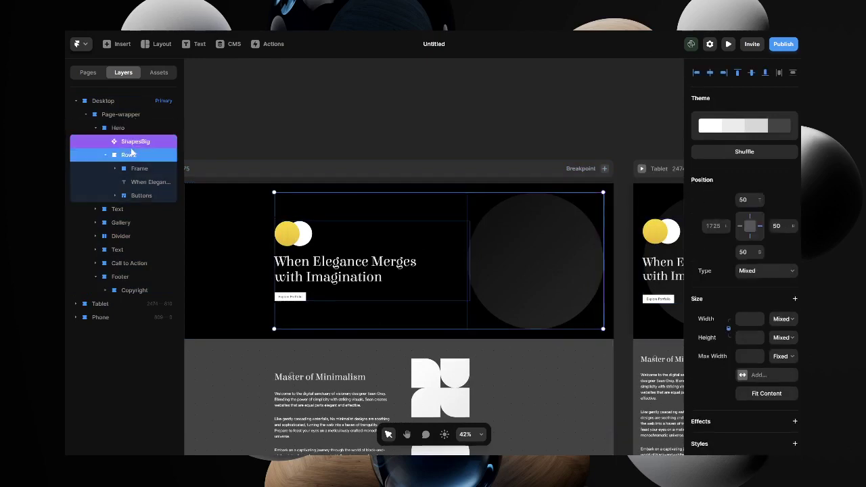
key("ctrl+alt+g")
double_click(127, 142)
type("c")
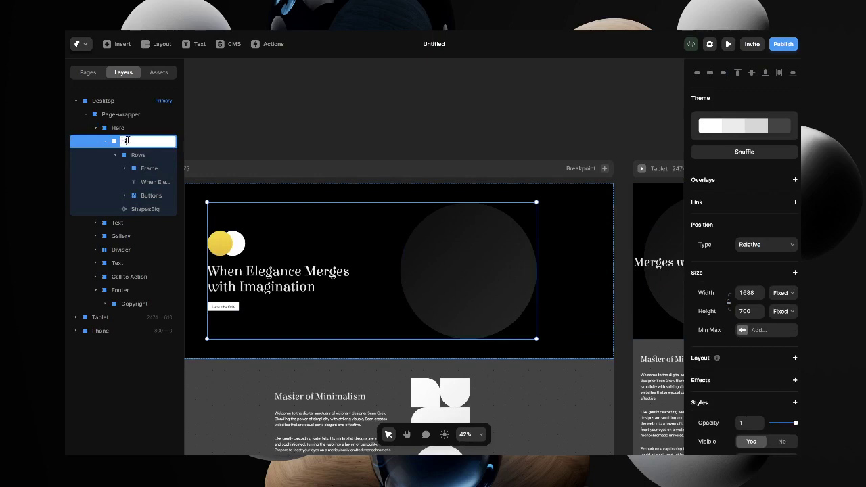
type("ontainer")
key("ctrl+a")
type("Container")
key("Return")
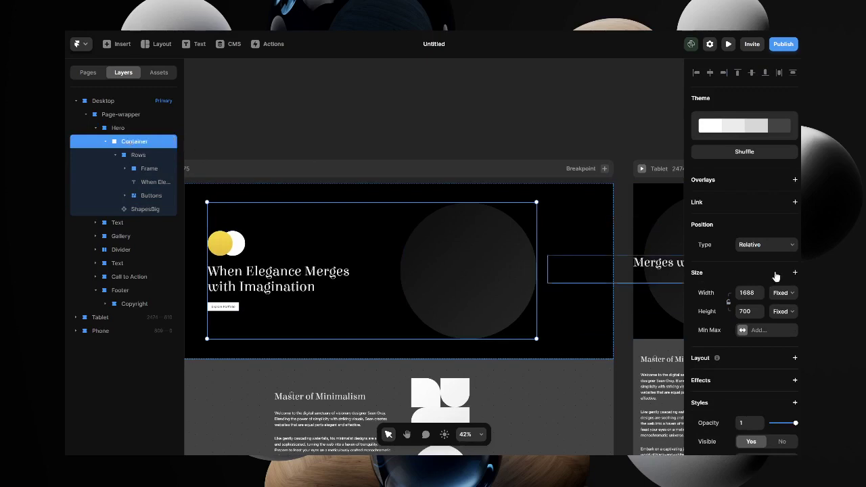
- Make the Container fill width with a stack layout and a 1280 max width
left_click(782, 293)
left_click(778, 316)
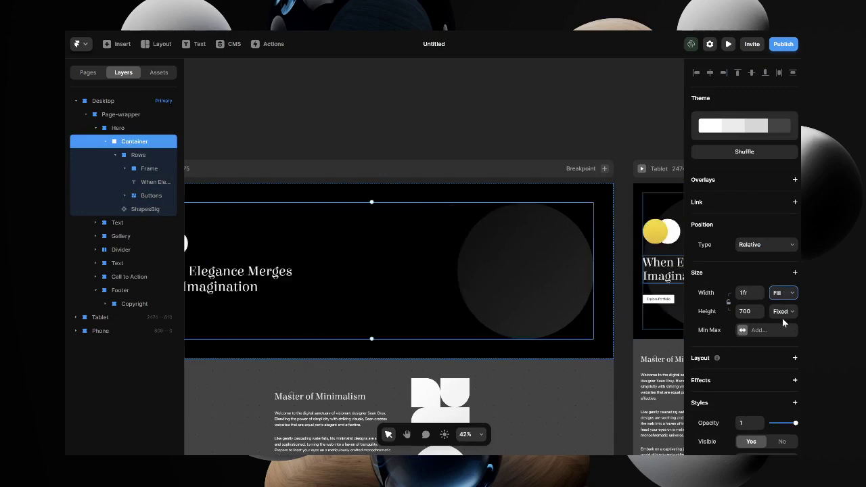
left_click(784, 353)
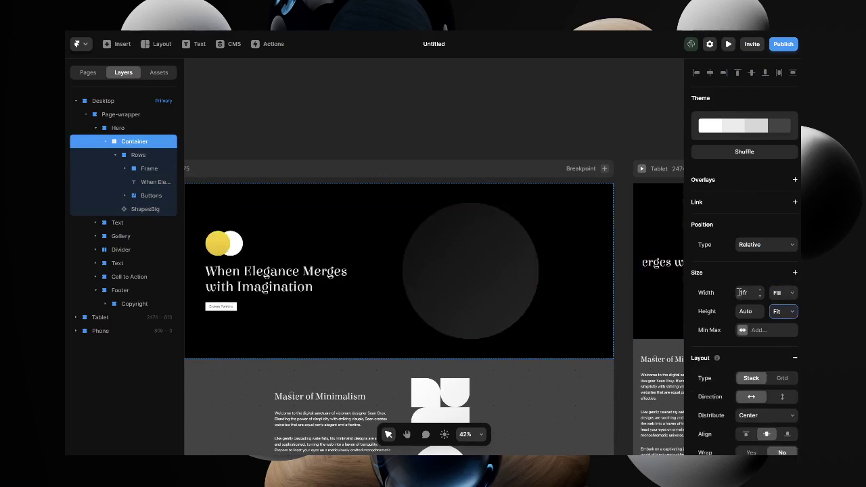
left_click(795, 272)
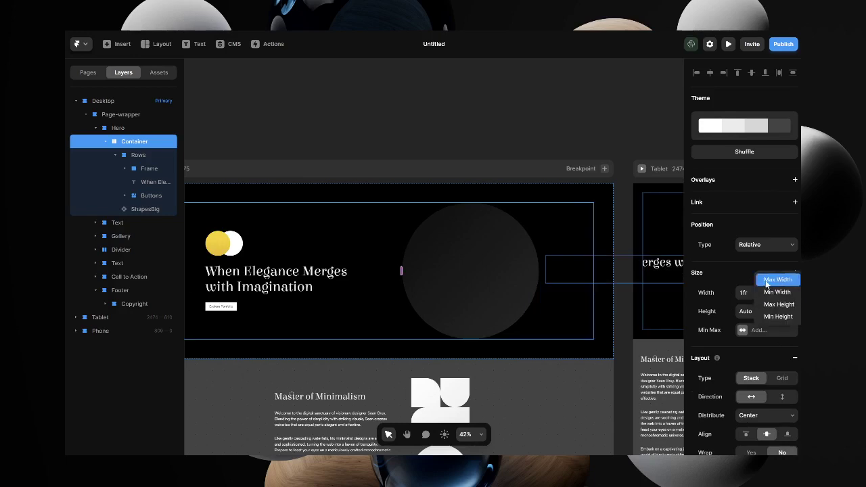
left_click(767, 280)
left_click(746, 328)
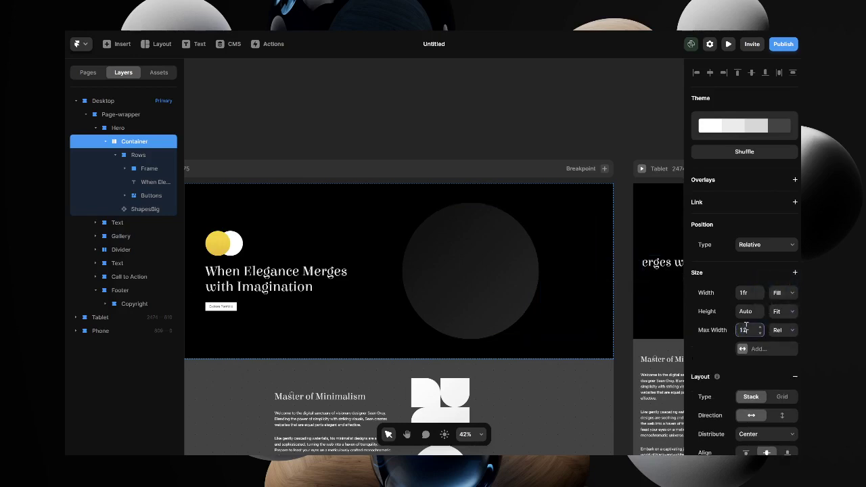
key("Return")
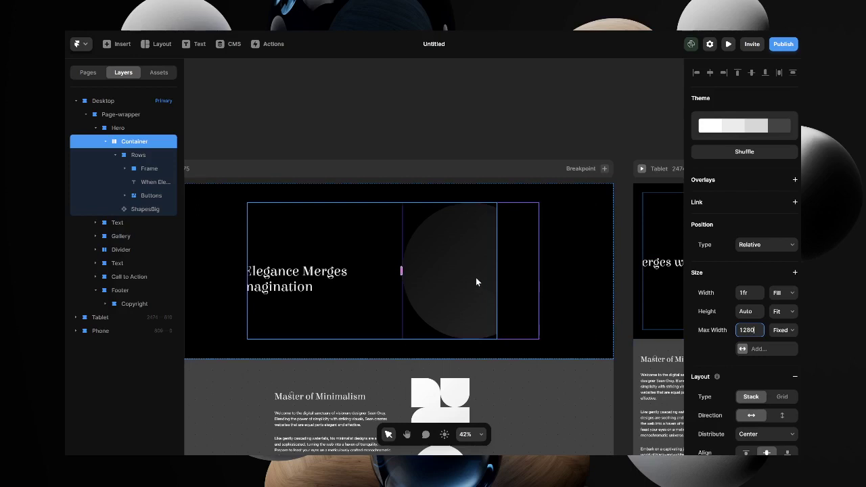
- Remove the Rows frame's max width and set its width to Fill
left_click(379, 296)
right_click(717, 331)
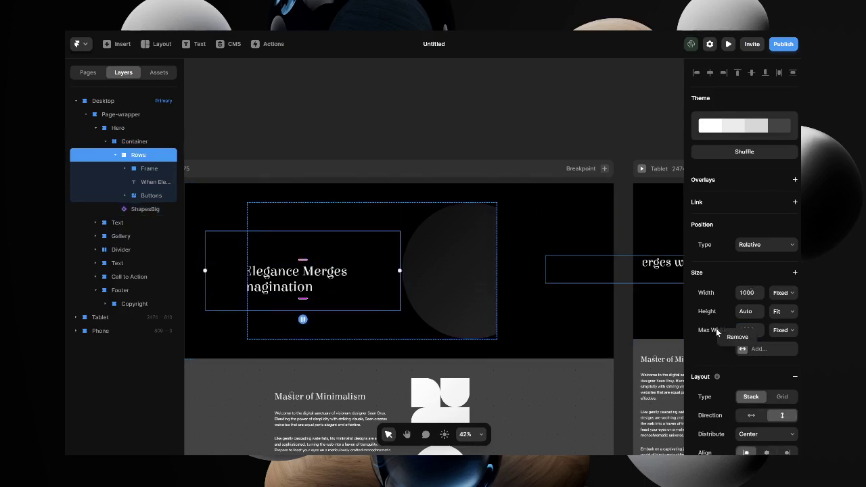
left_click(726, 338)
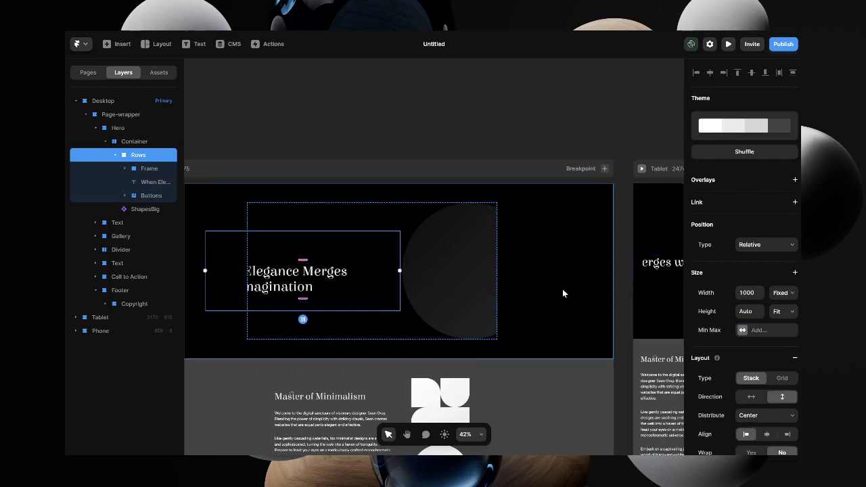
left_click(780, 319)
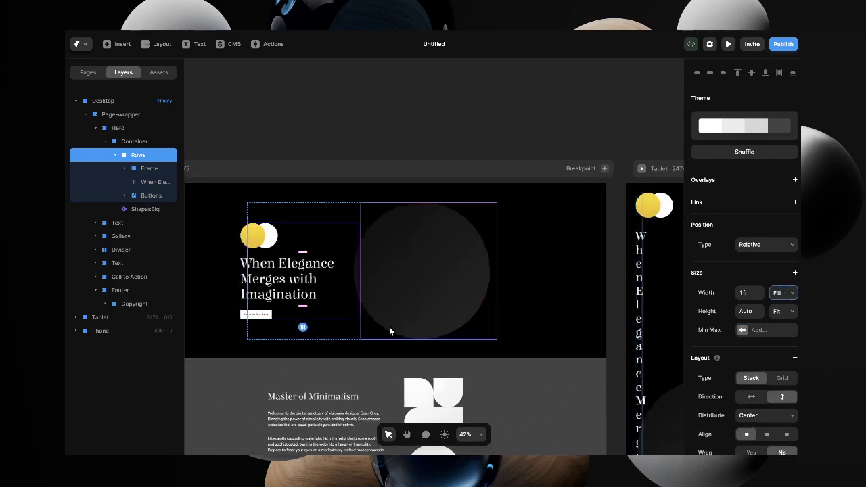
scroll(389, 327, "down", 5)
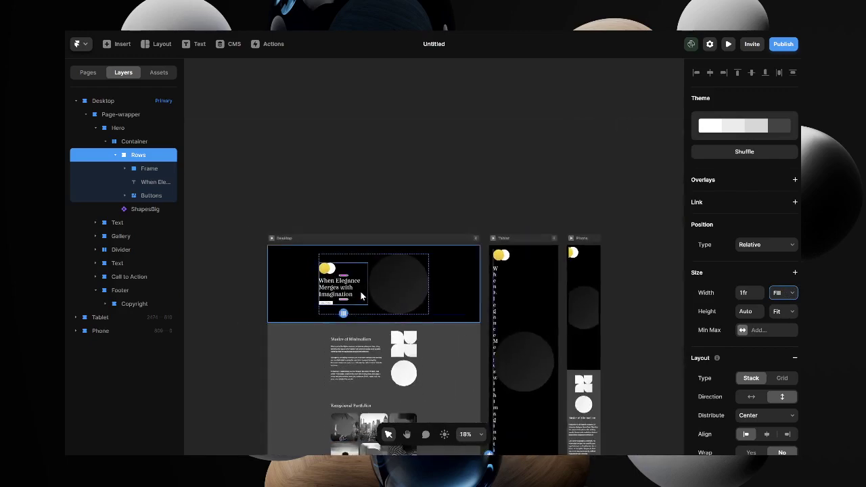
- Narrow the Desktop breakpoint to 1399 wide
scroll(359, 291, "up", 1)
left_click(329, 224)
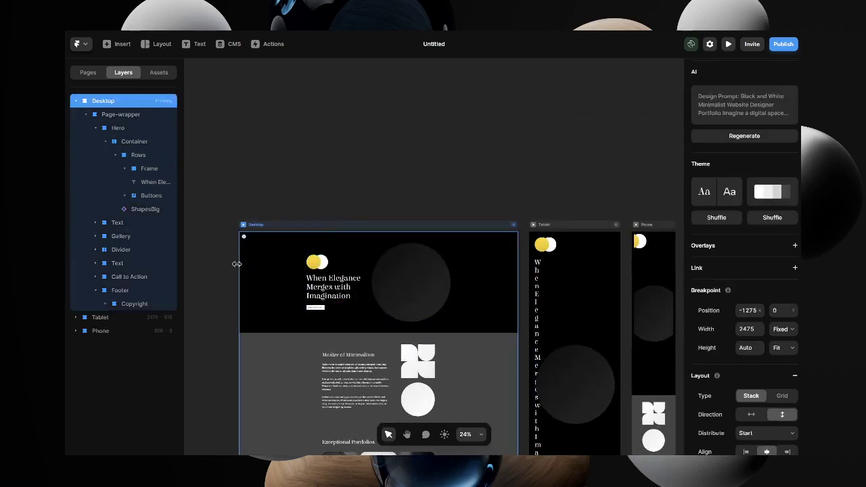
left_click_drag(237, 267, 360, 272)
scroll(489, 322, "right", 3)
scroll(488, 322, "up", 5)
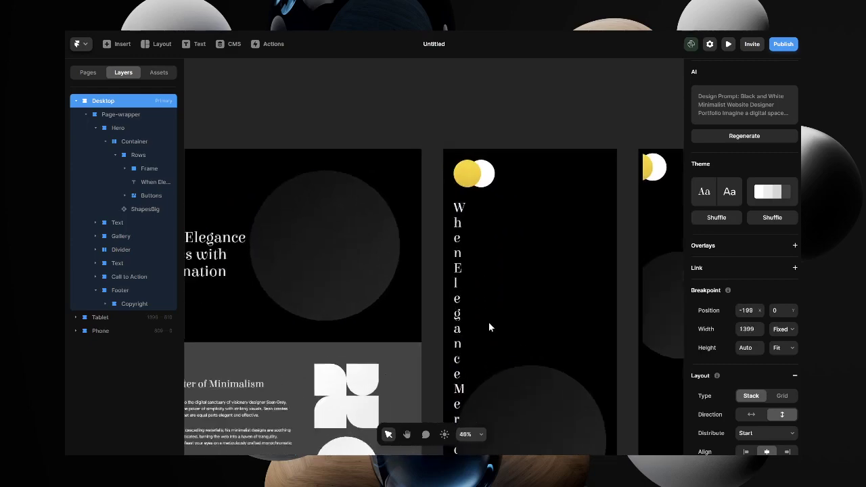
- Set the Tablet and Phone hero Containers to a vertical direction
left_click(474, 274)
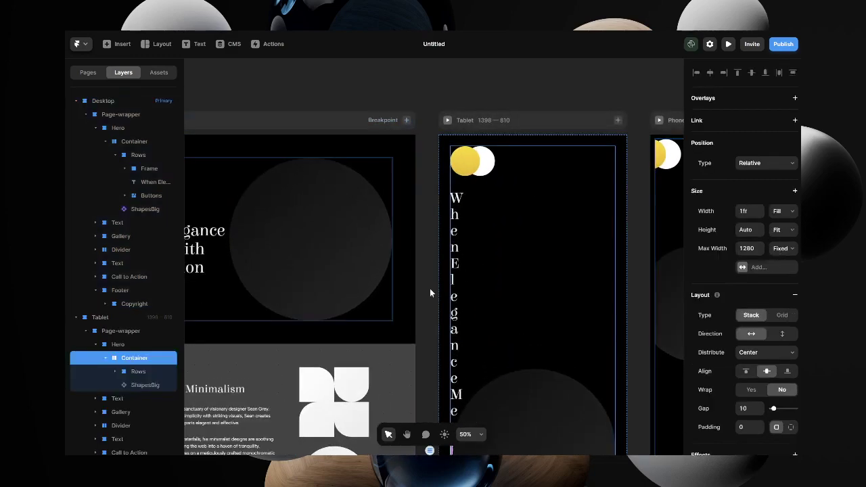
left_click(130, 371)
left_click(594, 214)
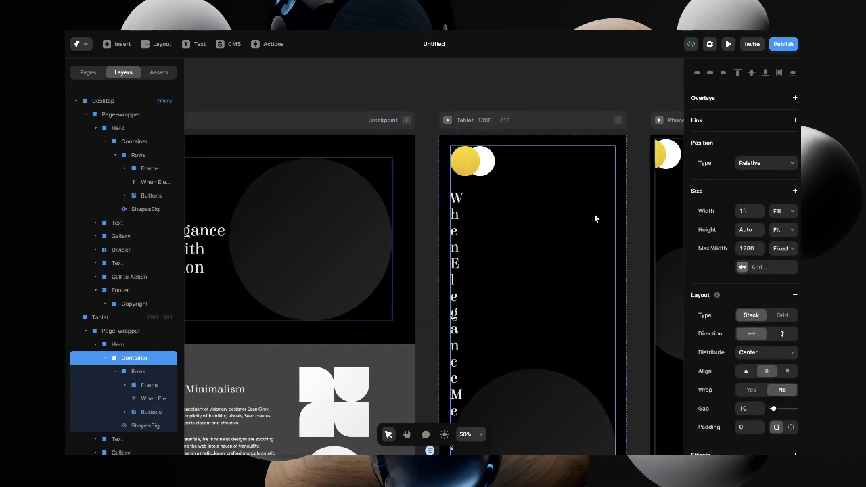
left_click(782, 334)
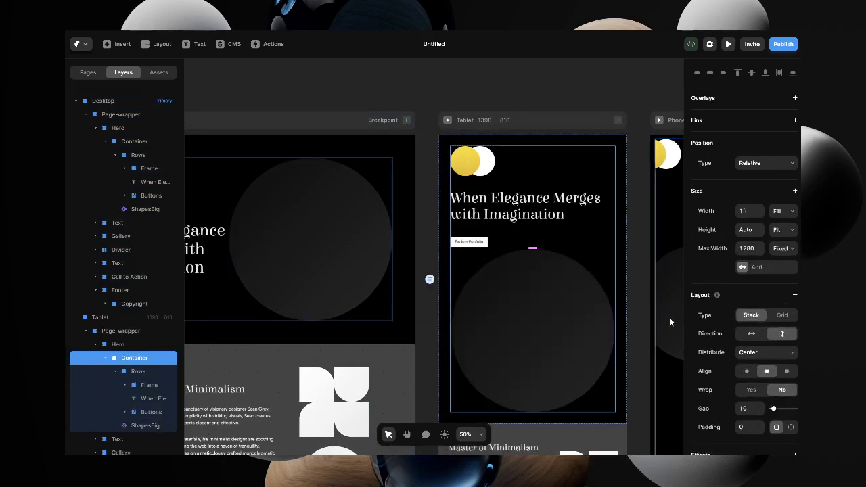
scroll(552, 259, "right", 5)
left_click(534, 199)
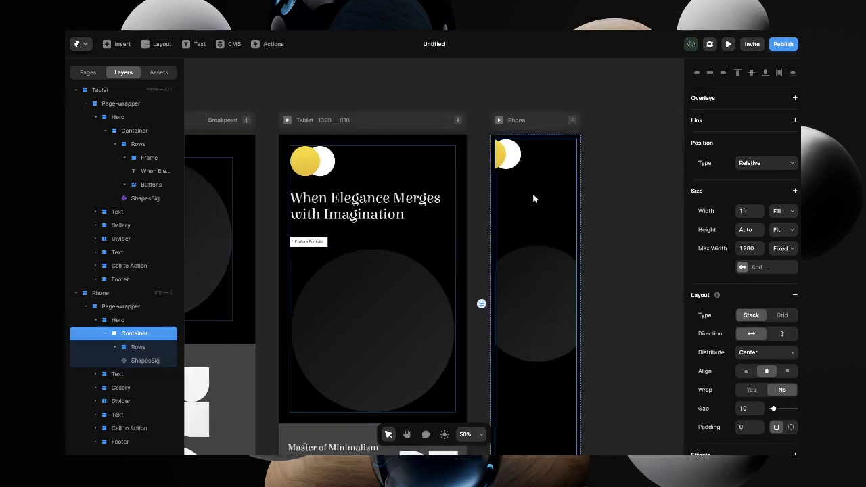
left_click(782, 334)
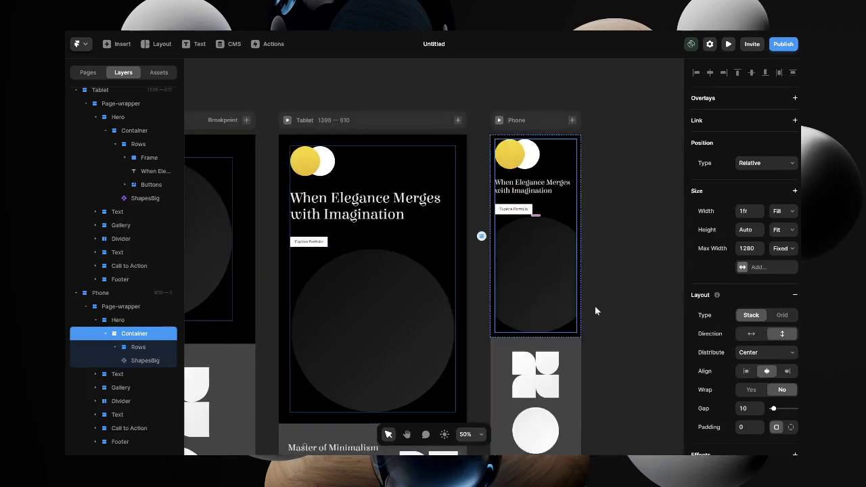
- Set the Phone hero's ShapesBig circle to 100% relative width
left_click(544, 268)
scroll(364, 279, "left", 4)
left_click(362, 193)
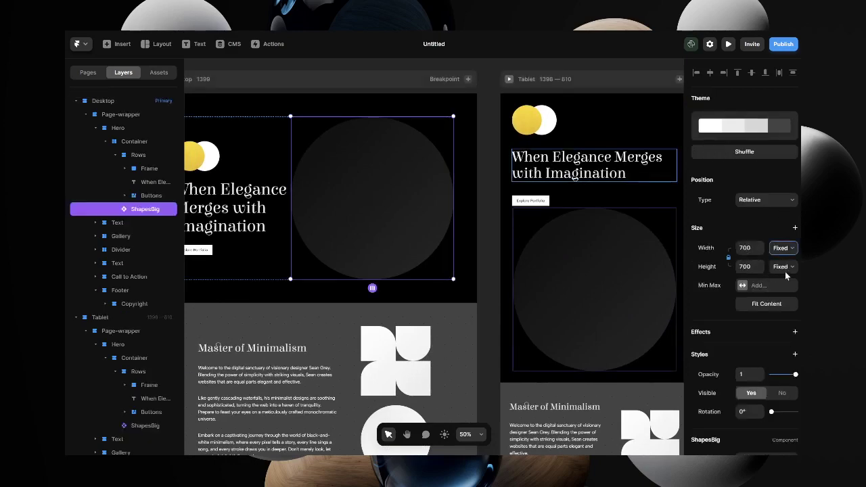
scroll(603, 264, "right", 5)
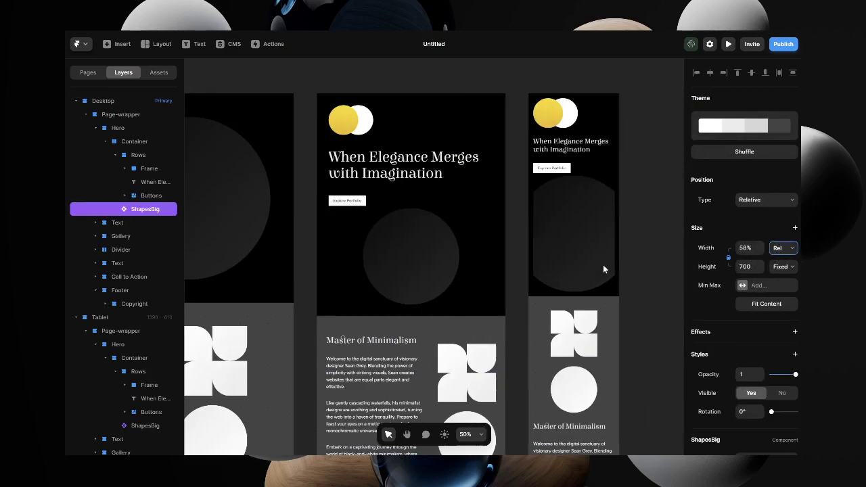
left_click(540, 230)
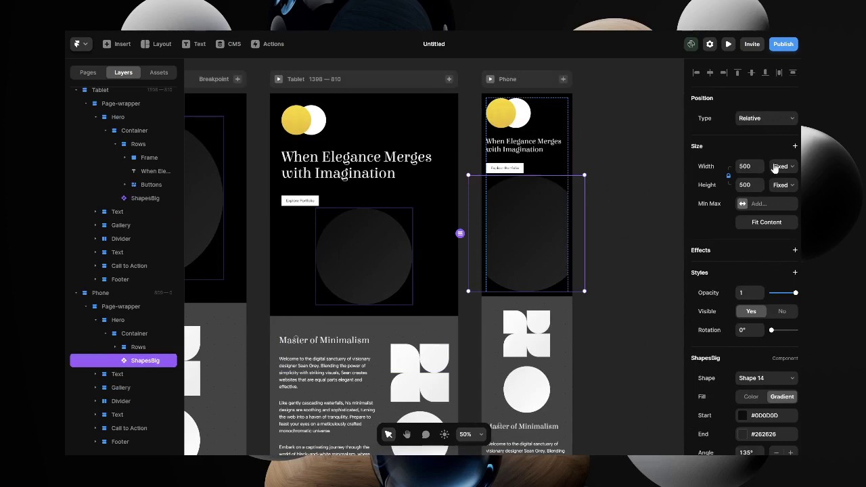
left_click(787, 187)
left_click(744, 165)
type("199")
key("Return")
left_click(758, 171)
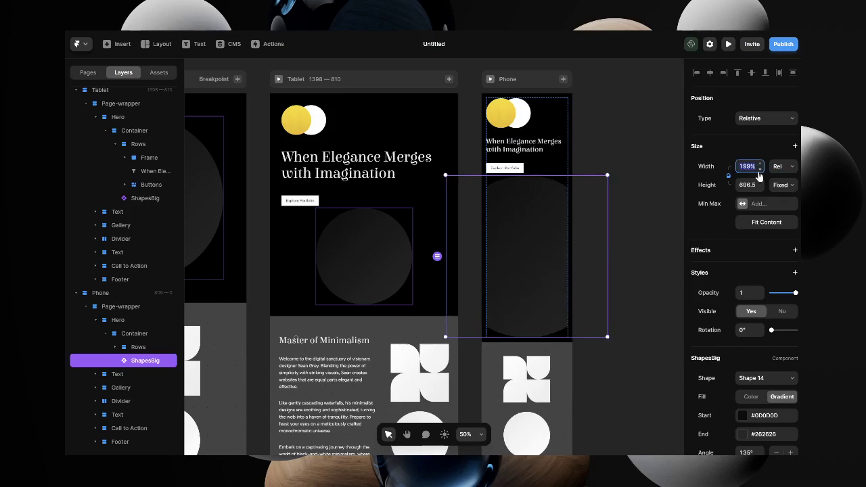
type("100")
key("Return")
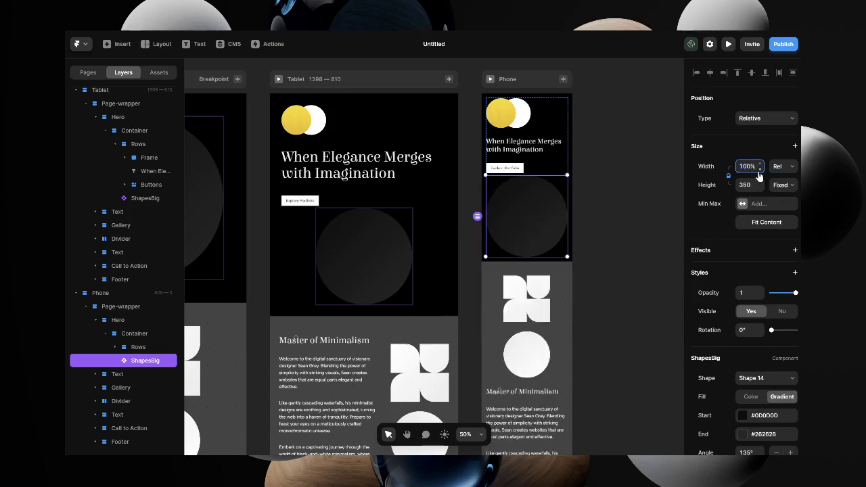
scroll(555, 233, "left", 3)
scroll(555, 233, "up", 3)
scroll(554, 231, "left", 2)
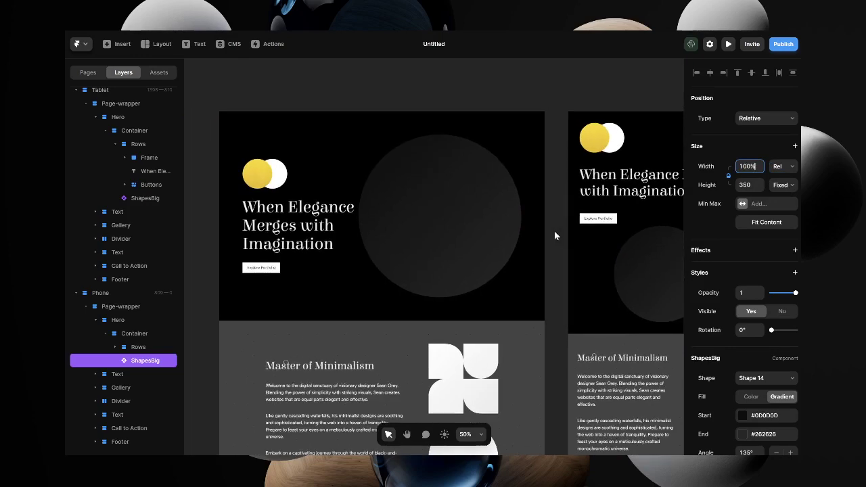
- Rename the Text section's Content frame to 'Container'
left_click(326, 279)
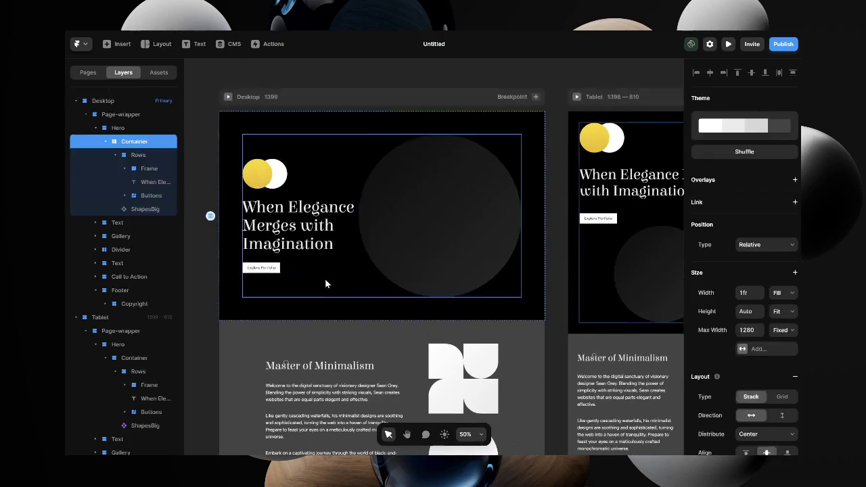
left_click(412, 261)
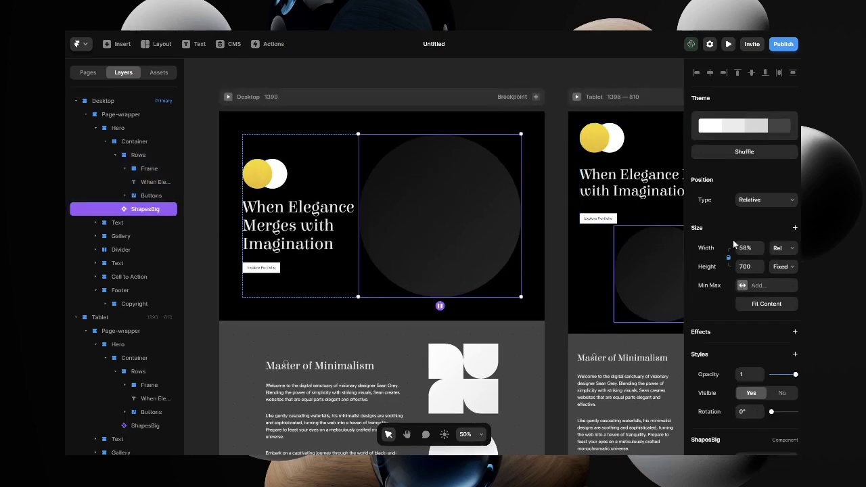
scroll(463, 251, "down", 3)
scroll(463, 254, "down", 2)
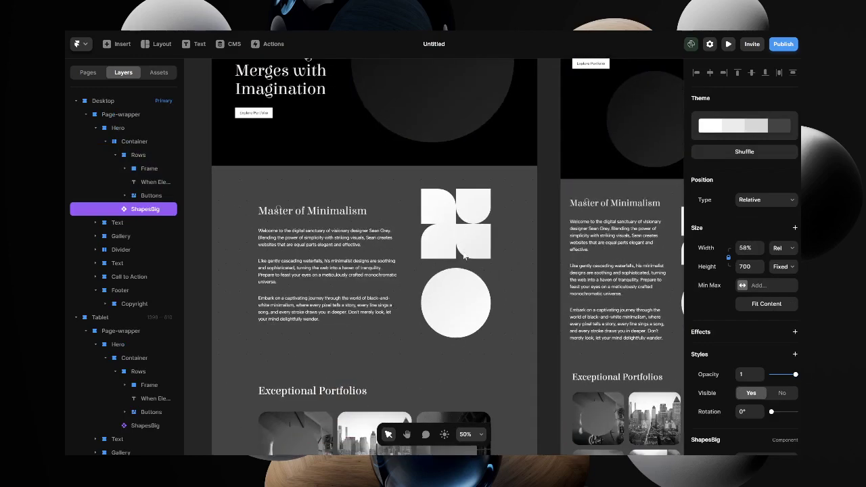
left_click(410, 199)
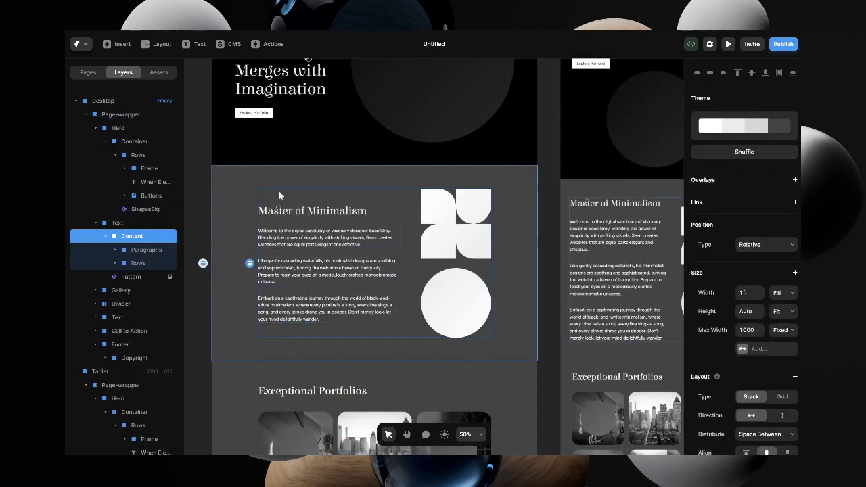
double_click(126, 238)
type("Co")
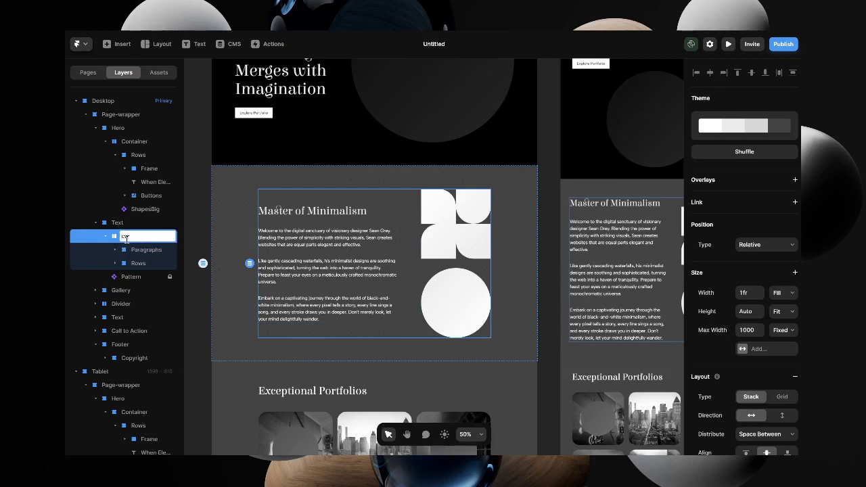
type("ntainer")
key("Return")
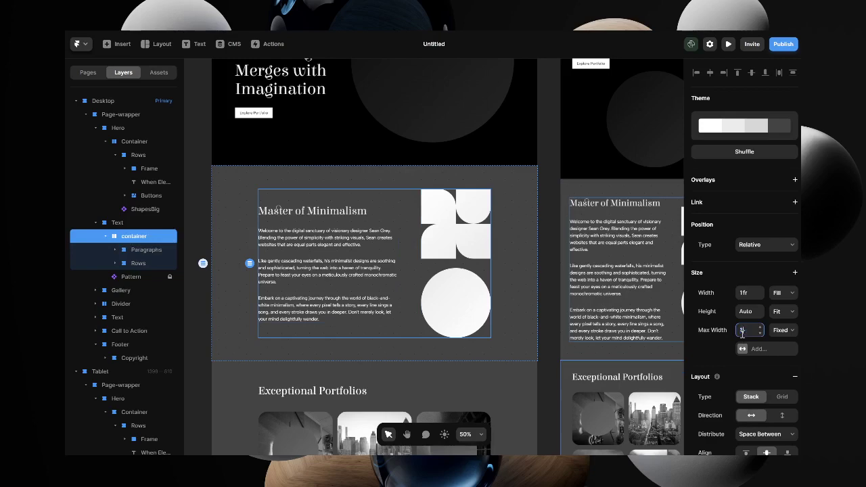
- Give the Container a fixed max width of 1280
left_click(743, 334)
type("1280")
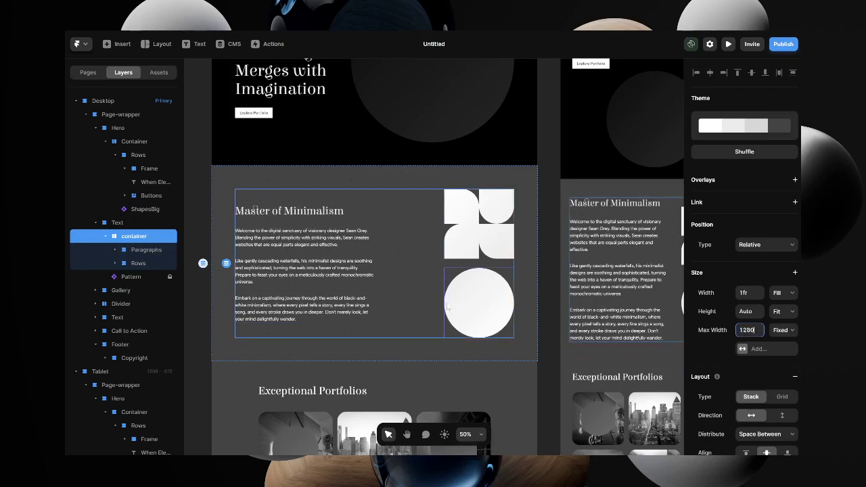
scroll(446, 301, "down", 5)
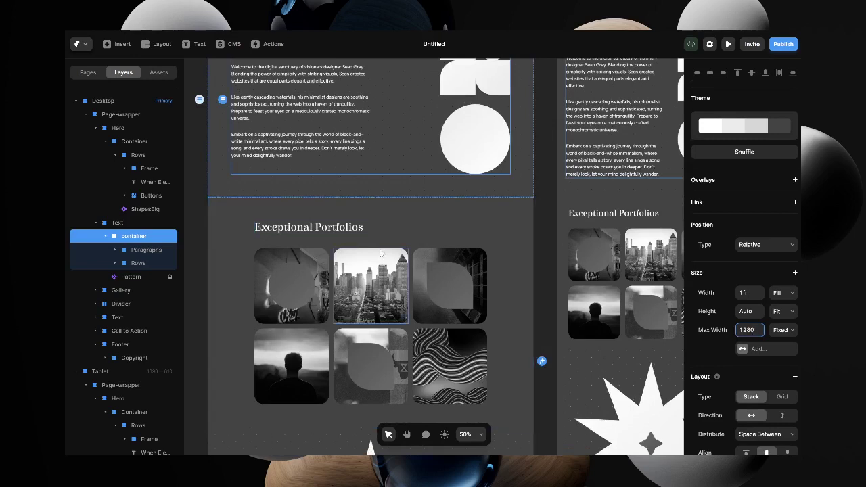
left_click(348, 237)
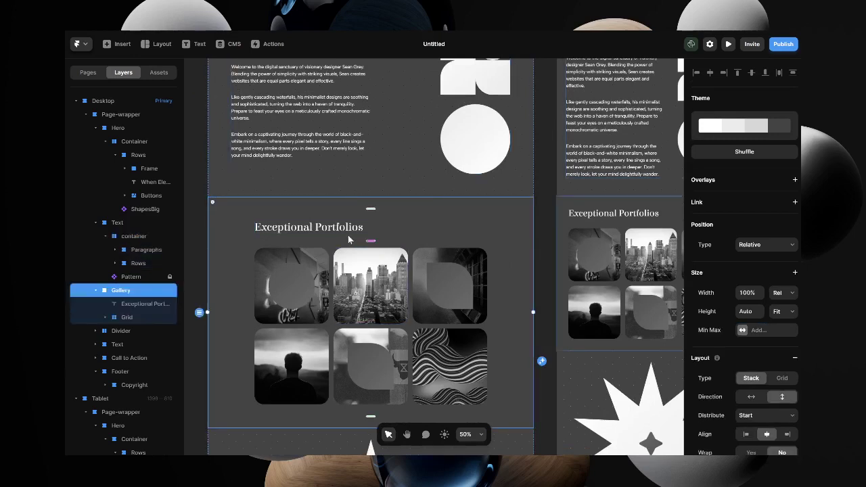